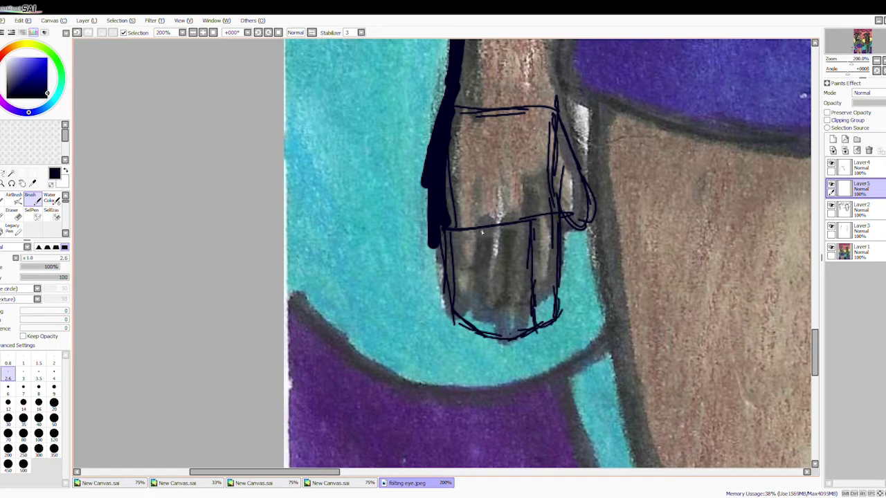
Step: Sketch the finger divisions and rounded tips of the lowered hand on Layer5, and erase the knuckle and old thumb guidelines
{"action": "left_click_drag", "start_coordinate": [510, 234], "coordinate": [512, 337]}
{"action": "left_click_drag", "start_coordinate": [503, 221], "coordinate": [505, 266]}
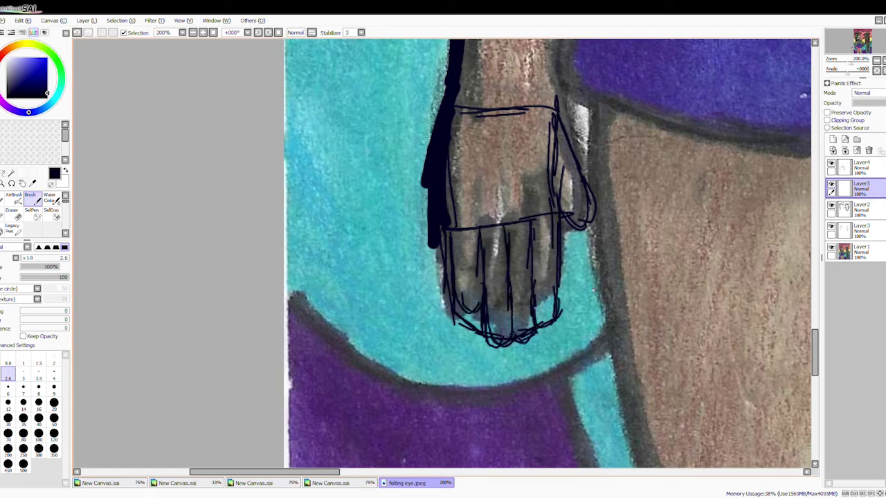
{"action": "key", "text": "e"}
{"action": "left_click_drag", "start_coordinate": [446, 230], "coordinate": [470, 227]}
{"action": "left_click_drag", "start_coordinate": [554, 112], "coordinate": [557, 201]}
{"action": "left_click_drag", "start_coordinate": [566, 211], "coordinate": [593, 230]}
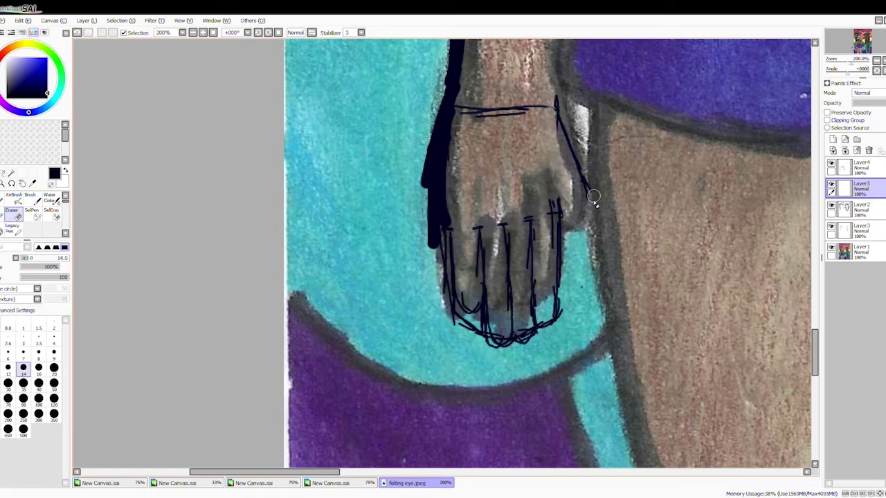
{"action": "left_click_drag", "start_coordinate": [582, 191], "coordinate": [597, 225]}
Step: Redraw the thumb sketch longer and erase the leftover fingertip and wrist guidelines
{"action": "key", "text": "b"}
{"action": "left_click_drag", "start_coordinate": [553, 200], "coordinate": [606, 262]}
{"action": "key", "text": "e"}
{"action": "mouse_move", "coordinate": [479, 333]}
{"action": "left_mouse_down"}
{"action": "mouse_move", "coordinate": [459, 329]}
{"action": "mouse_move", "coordinate": [462, 304]}
{"action": "left_mouse_up"}
{"action": "left_click_drag", "start_coordinate": [456, 112], "coordinate": [557, 103]}
Step: On Layer4, erase the stray thick strokes beside the hand and ink the fingers with brush size 7
{"action": "left_click", "coordinate": [858, 166]}
{"action": "mouse_move", "coordinate": [446, 246]}
{"action": "left_mouse_down"}
{"action": "mouse_move", "coordinate": [443, 121]}
{"action": "mouse_move", "coordinate": [460, 94]}
{"action": "mouse_move", "coordinate": [443, 235]}
{"action": "left_mouse_up"}
{"action": "key", "text": "b"}
{"action": "left_click_drag", "start_coordinate": [446, 179], "coordinate": [485, 319]}
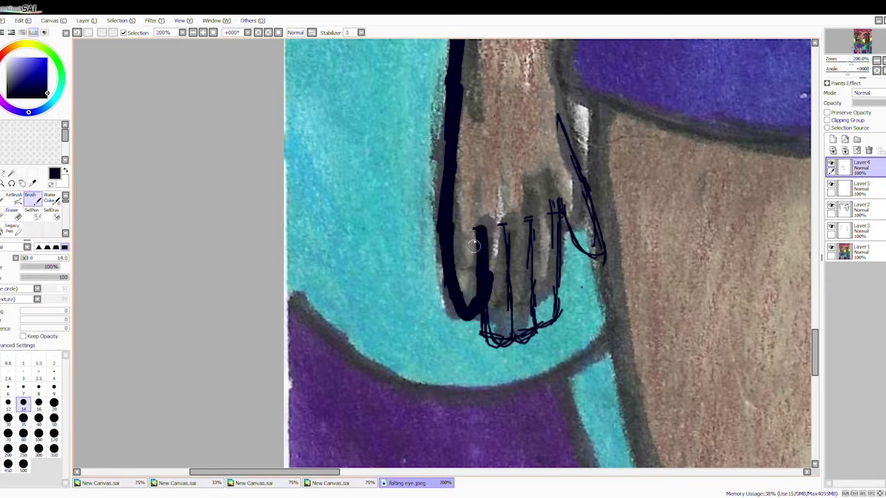
{"action": "key", "text": "ctrl+z"}
{"action": "left_click", "coordinate": [23, 390]}
{"action": "left_click_drag", "start_coordinate": [447, 228], "coordinate": [478, 314]}
{"action": "left_click_drag", "start_coordinate": [477, 242], "coordinate": [512, 352]}
{"action": "left_click_drag", "start_coordinate": [533, 208], "coordinate": [515, 315]}
{"action": "left_click_drag", "start_coordinate": [547, 235], "coordinate": [546, 336]}
Step: Ink the thumb's tip and its outer side from the wrist down
{"action": "left_click_drag", "start_coordinate": [566, 318], "coordinate": [609, 263]}
{"action": "key", "text": "ctrl+z"}
{"action": "mouse_move", "coordinate": [565, 208]}
{"action": "left_mouse_down"}
{"action": "mouse_move", "coordinate": [566, 270]}
{"action": "mouse_move", "coordinate": [609, 256]}
{"action": "left_mouse_up"}
{"action": "left_click_drag", "start_coordinate": [559, 111], "coordinate": [605, 245]}
Step: Ink the inner edge of the lowered arm from the wrist up toward the armpit
{"action": "scroll", "coordinate": [623, 137], "scroll_direction": "up", "scroll_amount": 5}
{"action": "left_click_drag", "start_coordinate": [505, 298], "coordinate": [498, 391]}
{"action": "mouse_move", "coordinate": [543, 207]}
{"action": "left_mouse_down"}
{"action": "mouse_move", "coordinate": [502, 286]}
{"action": "mouse_move", "coordinate": [500, 376]}
{"action": "left_mouse_up"}
{"action": "key", "text": "ctrl+z"}
{"action": "key", "text": "ctrl+z"}
{"action": "mouse_move", "coordinate": [533, 190]}
{"action": "left_mouse_down"}
{"action": "mouse_move", "coordinate": [504, 318]}
{"action": "mouse_move", "coordinate": [510, 421]}
{"action": "left_mouse_up"}
{"action": "scroll", "coordinate": [577, 246], "scroll_direction": "down", "scroll_amount": 3}
{"action": "scroll", "coordinate": [577, 245], "scroll_direction": "up", "scroll_amount": 6}
{"action": "left_click_drag", "start_coordinate": [596, 139], "coordinate": [535, 304]}
{"action": "scroll", "coordinate": [577, 246], "scroll_direction": "down", "scroll_amount": 3}
{"action": "scroll", "coordinate": [577, 246], "scroll_direction": "up", "scroll_amount": 2}
Step: Ink the green tank top's armholes, sides and bottom hem
{"action": "mouse_move", "coordinate": [654, 69]}
{"action": "left_mouse_down"}
{"action": "mouse_move", "coordinate": [646, 156]}
{"action": "mouse_move", "coordinate": [676, 206]}
{"action": "left_mouse_up"}
{"action": "left_click_drag", "start_coordinate": [647, 239], "coordinate": [809, 216]}
{"action": "left_click_drag", "start_coordinate": [485, 208], "coordinate": [308, 249]}
{"action": "mouse_move", "coordinate": [654, 197]}
{"action": "left_mouse_down"}
{"action": "mouse_move", "coordinate": [605, 239]}
{"action": "mouse_move", "coordinate": [642, 270]}
{"action": "left_mouse_up"}
{"action": "left_click_drag", "start_coordinate": [616, 261], "coordinate": [588, 265]}
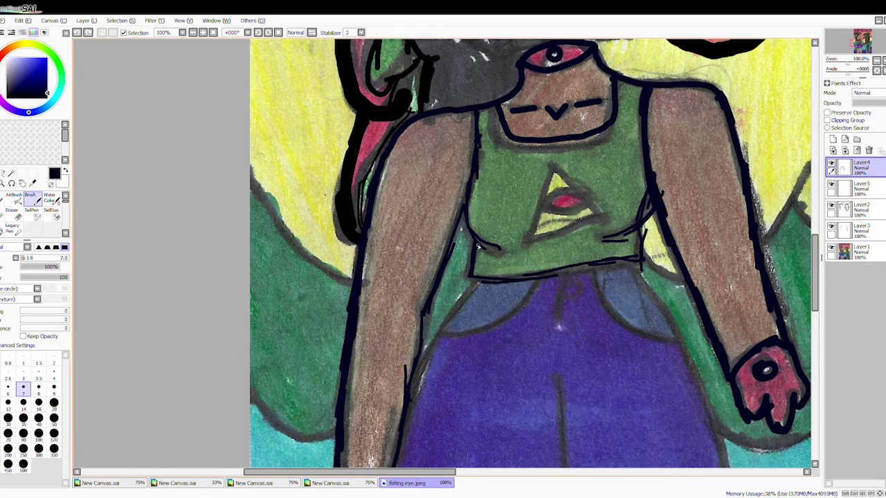
Step: Ink both side edges of the purple shorts and their centre seam
{"action": "left_click_drag", "start_coordinate": [476, 282], "coordinate": [407, 450]}
{"action": "left_click_drag", "start_coordinate": [633, 263], "coordinate": [713, 408]}
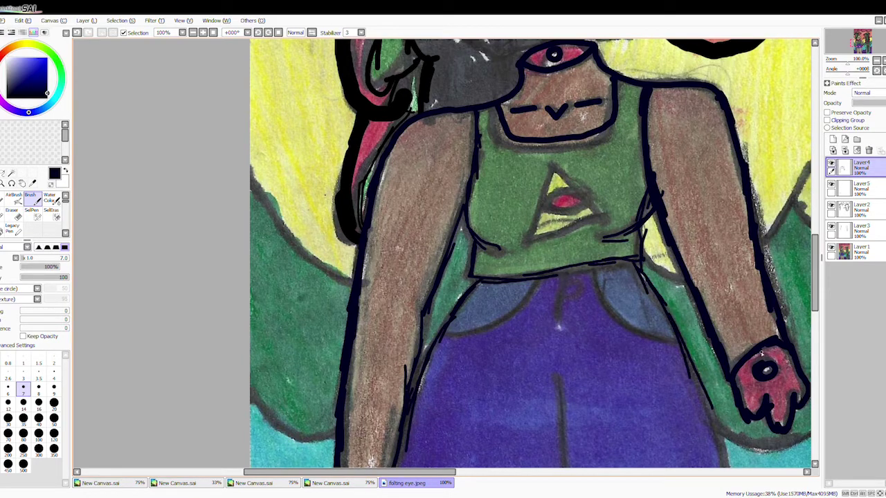
{"action": "scroll", "coordinate": [759, 353], "scroll_direction": "up", "scroll_amount": 2}
{"action": "left_click_drag", "start_coordinate": [671, 260], "coordinate": [703, 405]}
{"action": "left_click_drag", "start_coordinate": [363, 205], "coordinate": [377, 401]}
{"action": "left_click_drag", "start_coordinate": [429, 346], "coordinate": [429, 218]}
{"action": "left_click_drag", "start_coordinate": [377, 183], "coordinate": [358, 305]}
Step: Ink the shorts' bottom hem on both sides of the centre seam and finish the side edge beside the hand
{"action": "left_click_drag", "start_coordinate": [373, 387], "coordinate": [699, 297]}
{"action": "key", "text": "ctrl+z"}
{"action": "left_click_drag", "start_coordinate": [374, 386], "coordinate": [712, 298]}
{"action": "scroll", "coordinate": [443, 256], "scroll_direction": "left", "scroll_amount": 5}
{"action": "left_click_drag", "start_coordinate": [242, 142], "coordinate": [215, 298]}
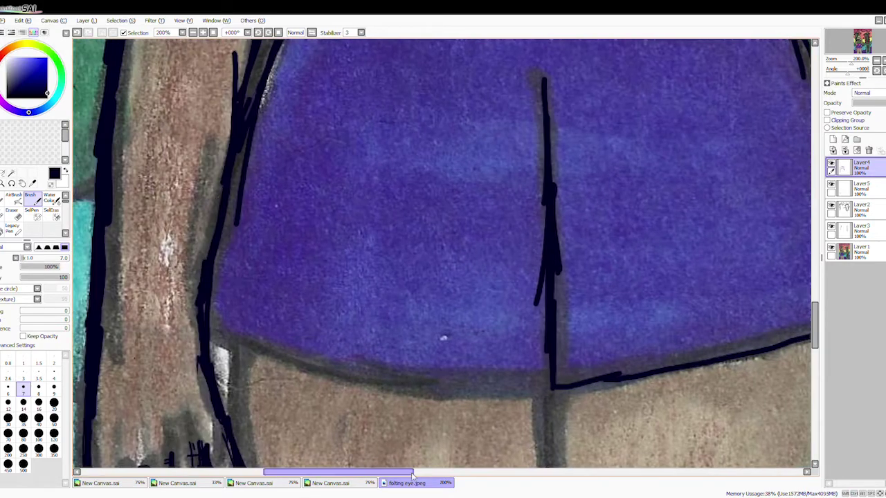
{"action": "left_click_drag", "start_coordinate": [235, 263], "coordinate": [218, 337]}
{"action": "left_click_drag", "start_coordinate": [221, 336], "coordinate": [551, 384]}
Step: Ink the shorts' fly, drawstring bow and both curved pocket openings
{"action": "scroll", "coordinate": [552, 364], "scroll_direction": "up", "scroll_amount": 8}
{"action": "left_click_drag", "start_coordinate": [554, 127], "coordinate": [552, 232]}
{"action": "left_click_drag", "start_coordinate": [557, 138], "coordinate": [574, 170]}
{"action": "key", "text": "ctrl+z"}
{"action": "left_click_drag", "start_coordinate": [561, 128], "coordinate": [584, 162]}
{"action": "left_click_drag", "start_coordinate": [315, 260], "coordinate": [483, 195]}
{"action": "mouse_move", "coordinate": [612, 128]}
{"action": "left_mouse_down"}
{"action": "mouse_move", "coordinate": [699, 259]}
{"action": "mouse_move", "coordinate": [773, 270]}
{"action": "left_mouse_up"}
Step: Hide Layer5, erase the stray marks on the inked fingers and redraw the damaged finger line on Layer4
{"action": "scroll", "coordinate": [473, 124], "scroll_direction": "down", "scroll_amount": 17}
{"action": "left_click", "coordinate": [831, 187]}
{"action": "left_click", "coordinate": [12, 200]}
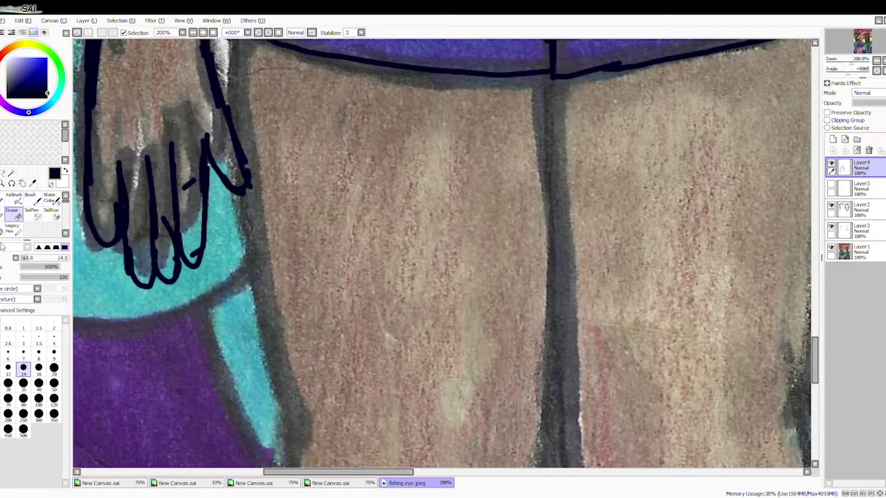
{"action": "mouse_move", "coordinate": [191, 181]}
{"action": "left_mouse_down"}
{"action": "mouse_move", "coordinate": [162, 222]}
{"action": "mouse_move", "coordinate": [193, 209]}
{"action": "mouse_move", "coordinate": [130, 172]}
{"action": "mouse_move", "coordinate": [111, 226]}
{"action": "left_mouse_up"}
{"action": "key", "text": "b"}
{"action": "left_click_drag", "start_coordinate": [114, 154], "coordinate": [111, 246]}
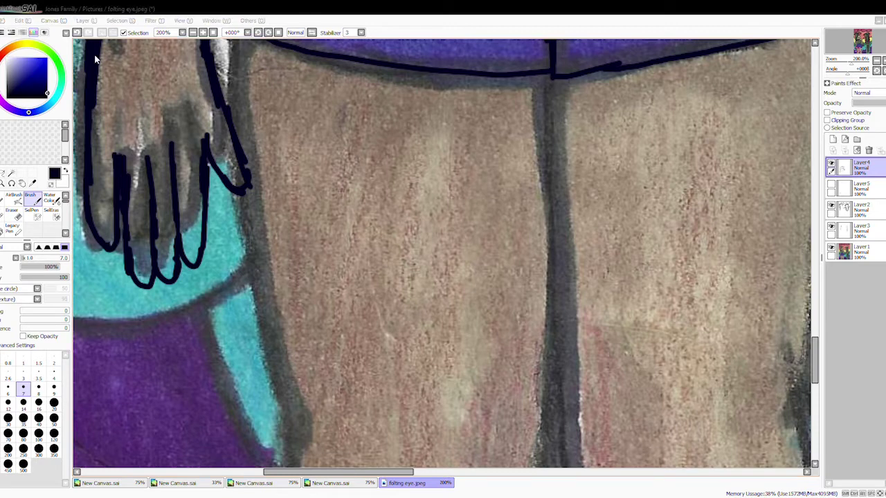
Step: Ink the outer edge of the leg beside the open hand from the shorts down past the knee
{"action": "scroll", "coordinate": [429, 194], "scroll_direction": "up", "scroll_amount": 5}
{"action": "mouse_move", "coordinate": [237, 193]}
{"action": "left_mouse_down"}
{"action": "mouse_move", "coordinate": [231, 265]}
{"action": "mouse_move", "coordinate": [254, 465]}
{"action": "left_mouse_up"}
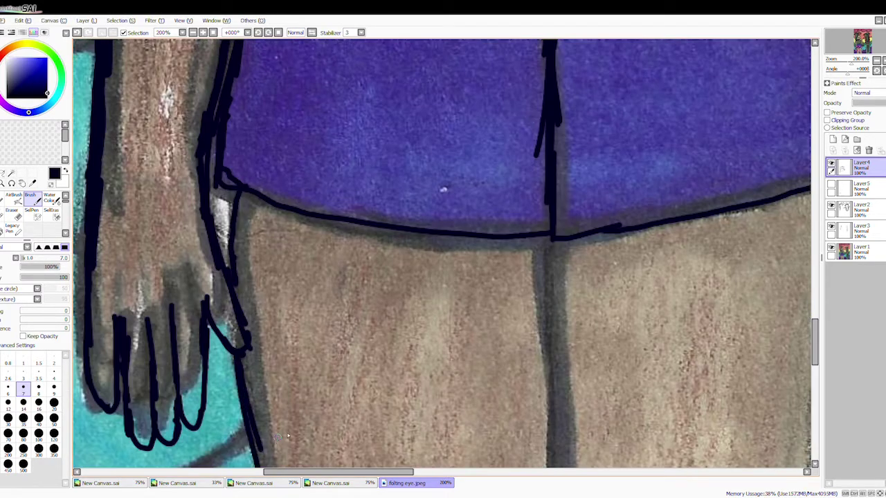
{"action": "scroll", "coordinate": [691, 358], "scroll_direction": "down", "scroll_amount": 5}
{"action": "scroll", "coordinate": [690, 358], "scroll_direction": "up", "scroll_amount": 1}
{"action": "mouse_move", "coordinate": [247, 43]}
{"action": "left_mouse_down"}
{"action": "mouse_move", "coordinate": [271, 117]}
{"action": "mouse_move", "coordinate": [282, 223]}
{"action": "mouse_move", "coordinate": [252, 396]}
{"action": "left_mouse_up"}
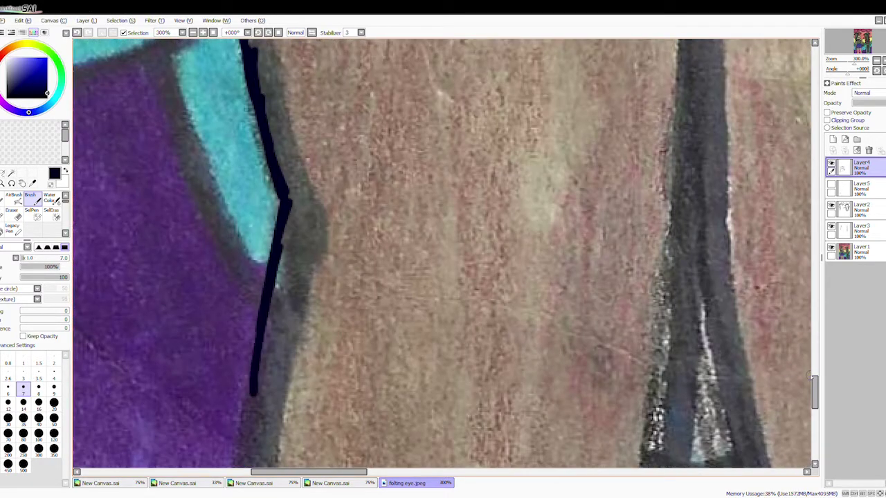
{"action": "scroll", "coordinate": [814, 379], "scroll_direction": "down", "scroll_amount": 5}
{"action": "left_click_drag", "start_coordinate": [257, 138], "coordinate": [236, 425]}
Step: Ink the line between the thighs and the inner edges of both legs down to the canvas bottom
{"action": "scroll", "coordinate": [415, 277], "scroll_direction": "up", "scroll_amount": 10}
{"action": "left_click_drag", "start_coordinate": [687, 114], "coordinate": [692, 374]}
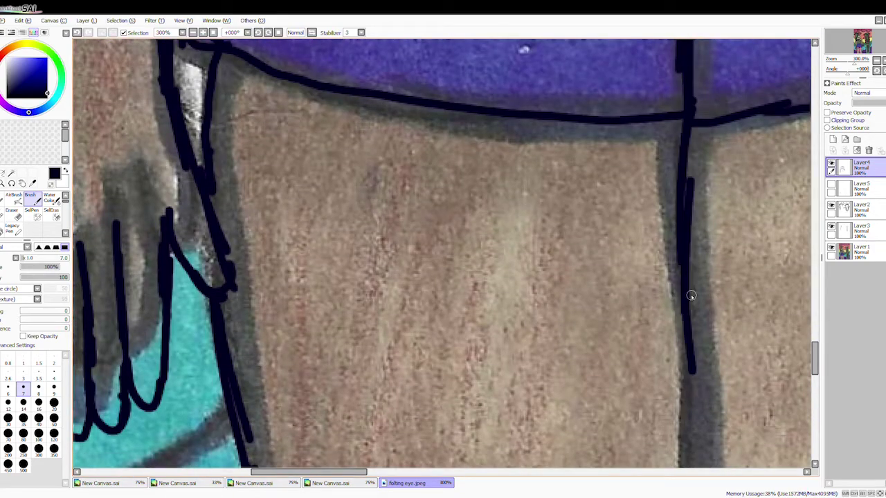
{"action": "scroll", "coordinate": [679, 337], "scroll_direction": "down", "scroll_amount": 5}
{"action": "left_click_drag", "start_coordinate": [692, 55], "coordinate": [640, 464]}
{"action": "scroll", "coordinate": [643, 415], "scroll_direction": "down", "scroll_amount": 3}
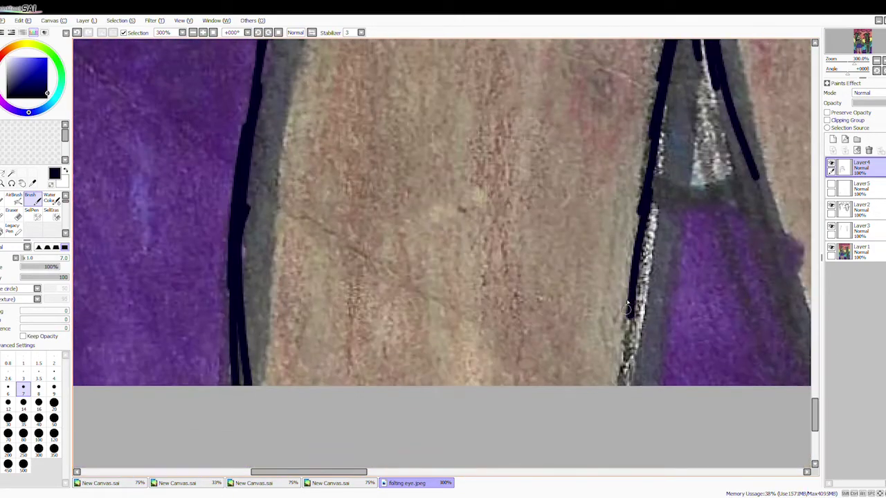
{"action": "left_click_drag", "start_coordinate": [647, 194], "coordinate": [626, 384]}
{"action": "scroll", "coordinate": [626, 384], "scroll_direction": "right", "scroll_amount": 5}
{"action": "left_click_drag", "start_coordinate": [381, 141], "coordinate": [453, 384]}
Step: Ink the other leg's outer edge from the canvas bottom up past the knee
{"action": "scroll", "coordinate": [816, 418], "scroll_direction": "up", "scroll_amount": 5}
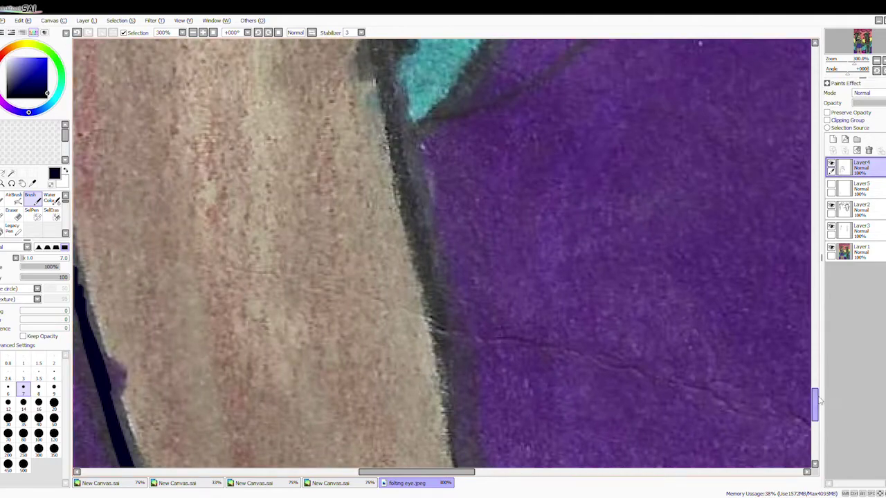
{"action": "scroll", "coordinate": [836, 397], "scroll_direction": "down", "scroll_amount": 3}
{"action": "left_click_drag", "start_coordinate": [477, 346], "coordinate": [466, 247]}
{"action": "scroll", "coordinate": [469, 340], "scroll_direction": "up", "scroll_amount": 3}
{"action": "left_click_drag", "start_coordinate": [471, 353], "coordinate": [442, 170]}
{"action": "left_click_drag", "start_coordinate": [457, 207], "coordinate": [408, 55]}
{"action": "scroll", "coordinate": [409, 355], "scroll_direction": "up", "scroll_amount": 5}
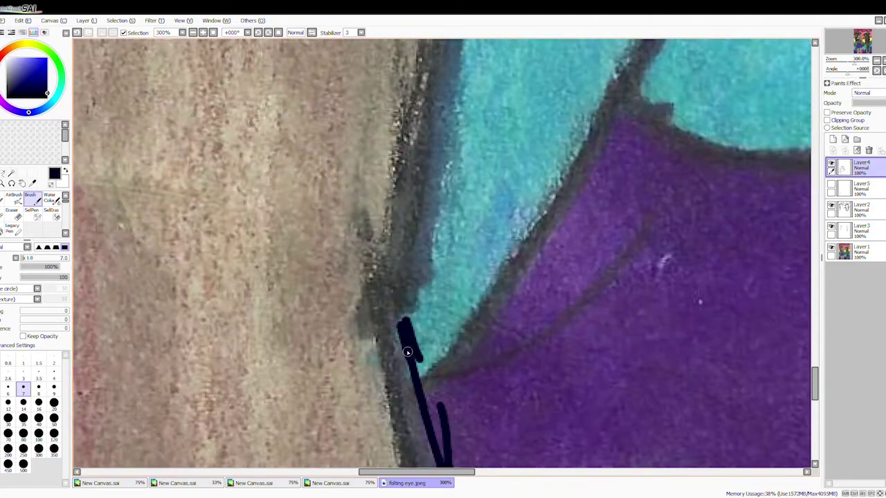
{"action": "left_click_drag", "start_coordinate": [409, 355], "coordinate": [449, 118]}
Step: Ink the rest of that leg's outer thigh edge up to the shorts' hem
{"action": "scroll", "coordinate": [449, 118], "scroll_direction": "up", "scroll_amount": 5}
{"action": "scroll", "coordinate": [456, 277], "scroll_direction": "down", "scroll_amount": 3}
{"action": "left_click_drag", "start_coordinate": [460, 415], "coordinate": [449, 205]}
{"action": "left_click_drag", "start_coordinate": [464, 276], "coordinate": [477, 97]}
{"action": "scroll", "coordinate": [477, 97], "scroll_direction": "up", "scroll_amount": 3}
{"action": "left_click_drag", "start_coordinate": [456, 180], "coordinate": [471, 340]}
{"action": "scroll", "coordinate": [471, 339], "scroll_direction": "down", "scroll_amount": 7}
{"action": "scroll", "coordinate": [470, 339], "scroll_direction": "up", "scroll_amount": 1}
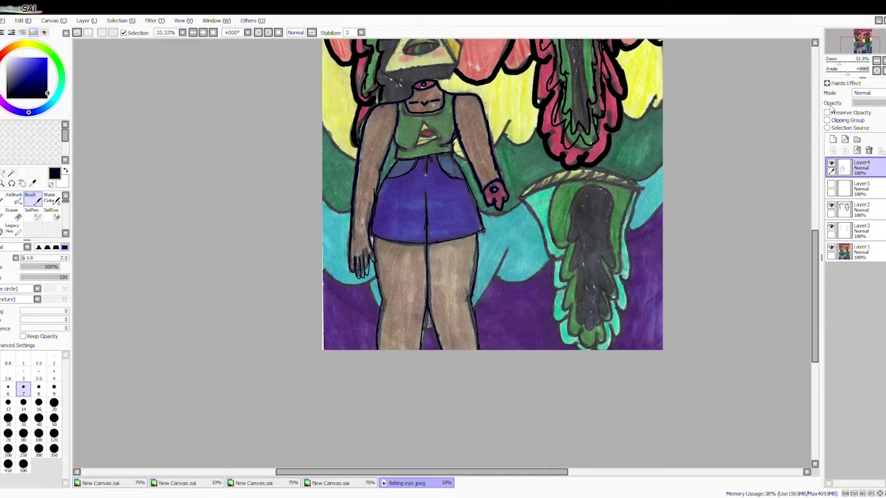
Step: Add a new layer above Layer3 and ink the yellow-green background wave boundary with brush size 35
{"action": "left_click", "coordinate": [858, 227]}
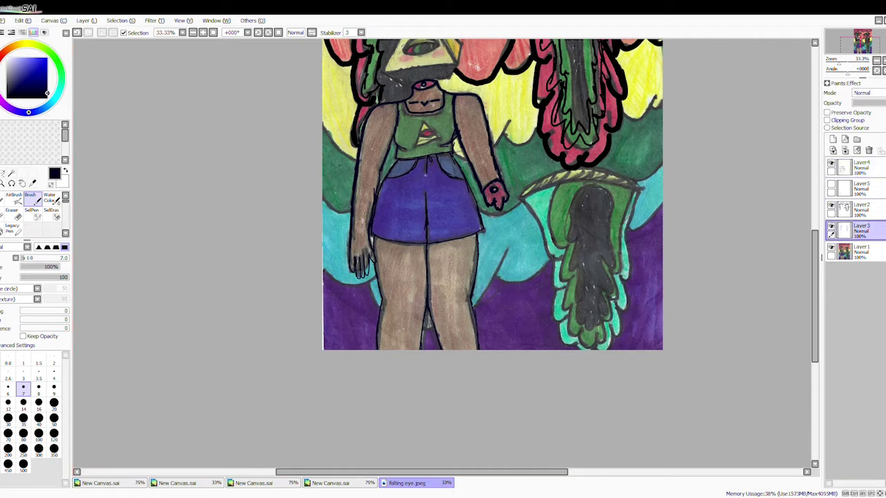
{"action": "left_click", "coordinate": [832, 139]}
{"action": "left_click", "coordinate": [23, 418]}
{"action": "mouse_move", "coordinate": [332, 135]}
{"action": "left_mouse_down"}
{"action": "mouse_move", "coordinate": [320, 117]}
{"action": "mouse_move", "coordinate": [359, 163]}
{"action": "left_mouse_up"}
{"action": "left_click_drag", "start_coordinate": [493, 147], "coordinate": [539, 119]}
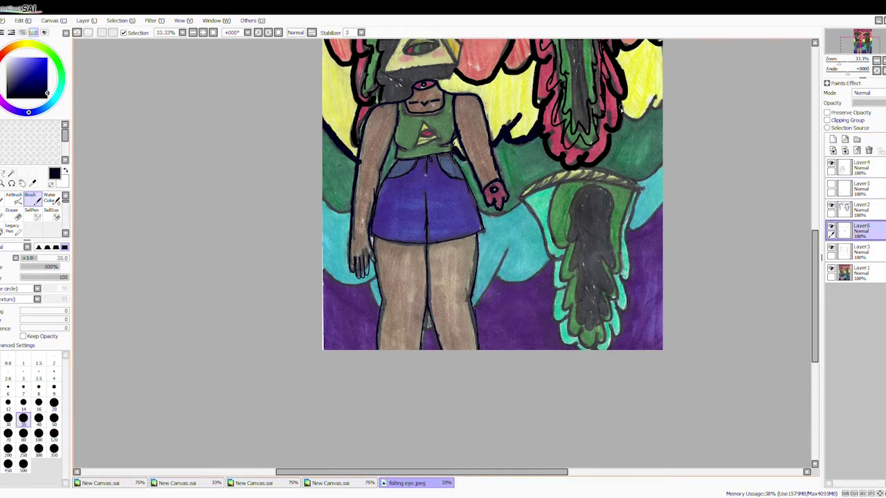
{"action": "left_click_drag", "start_coordinate": [623, 128], "coordinate": [663, 93]}
{"action": "left_click_drag", "start_coordinate": [323, 201], "coordinate": [334, 212]}
Step: Ink the teal and purple background wave boundaries and the outer scalloped edge of the lower dripping form
{"action": "scroll", "coordinate": [404, 187], "scroll_direction": "up", "scroll_amount": 3}
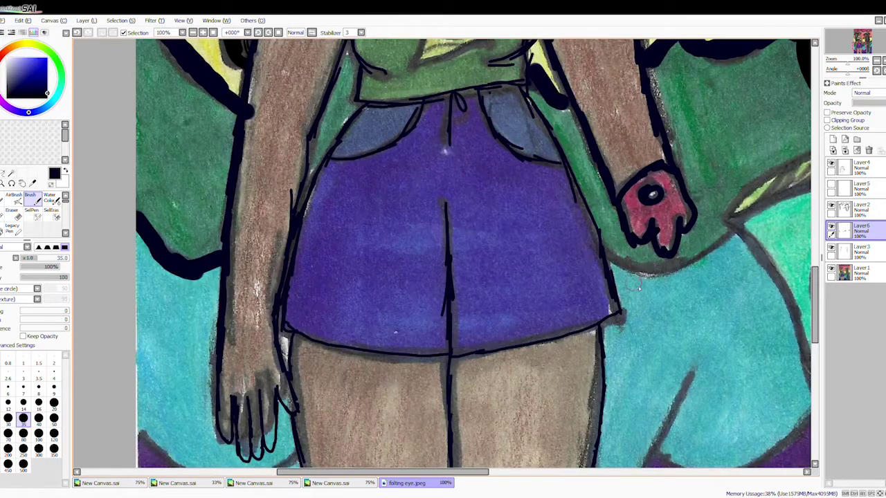
{"action": "left_click_drag", "start_coordinate": [761, 263], "coordinate": [214, 270]}
{"action": "mouse_move", "coordinate": [173, 220]}
{"action": "left_mouse_down"}
{"action": "mouse_move", "coordinate": [214, 273]}
{"action": "mouse_move", "coordinate": [279, 398]}
{"action": "mouse_move", "coordinate": [276, 467]}
{"action": "left_mouse_up"}
{"action": "mouse_move", "coordinate": [529, 199]}
{"action": "left_mouse_down"}
{"action": "mouse_move", "coordinate": [491, 458]}
{"action": "mouse_move", "coordinate": [503, 451]}
{"action": "left_mouse_up"}
{"action": "left_click_drag", "start_coordinate": [811, 319], "coordinate": [813, 391]}
{"action": "mouse_move", "coordinate": [286, 214]}
{"action": "left_mouse_down"}
{"action": "mouse_move", "coordinate": [349, 418]}
{"action": "mouse_move", "coordinate": [483, 237]}
{"action": "left_mouse_up"}
{"action": "left_click_drag", "start_coordinate": [814, 396], "coordinate": [814, 333]}
{"action": "left_click_drag", "start_coordinate": [512, 276], "coordinate": [602, 185]}
{"action": "left_click_drag", "start_coordinate": [256, 360], "coordinate": [93, 426]}
{"action": "left_click_drag", "start_coordinate": [125, 368], "coordinate": [384, 366]}
{"action": "left_click_drag", "start_coordinate": [398, 329], "coordinate": [326, 453]}
{"action": "scroll", "coordinate": [800, 423], "scroll_direction": "down", "scroll_amount": 4}
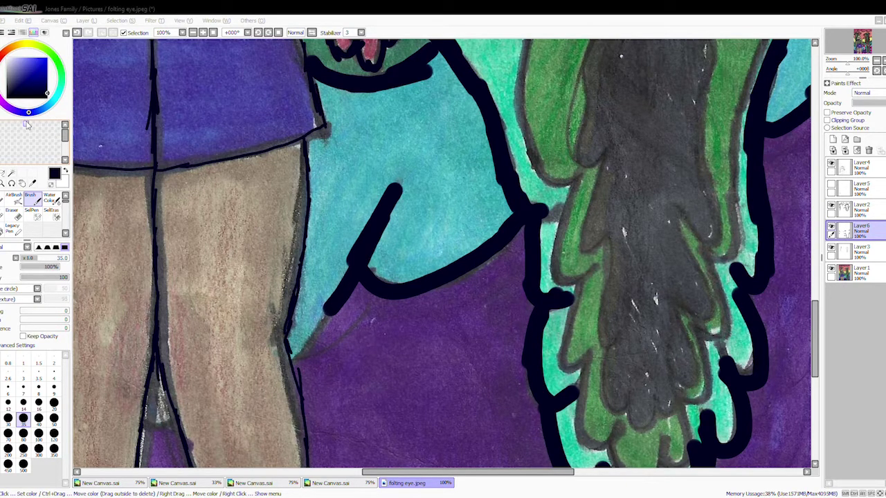
Step: Extend the teal wave's outline to the knee and ink the short background boundary between the legs
{"action": "left_click_drag", "start_coordinate": [349, 297], "coordinate": [292, 358]}
{"action": "left_click_drag", "start_coordinate": [142, 424], "coordinate": [176, 420]}
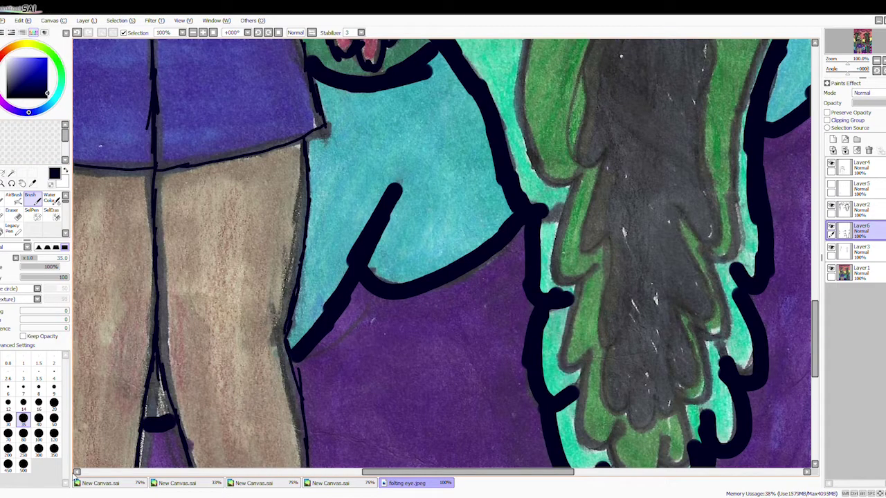
{"action": "left_click_drag", "start_coordinate": [552, 472], "coordinate": [525, 471]}
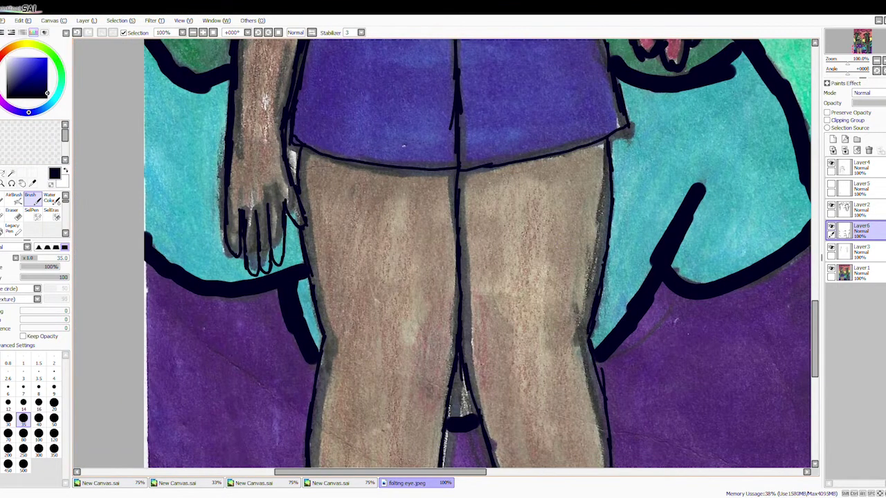
{"action": "scroll", "coordinate": [682, 212], "scroll_direction": "down", "scroll_amount": 4}
{"action": "scroll", "coordinate": [611, 201], "scroll_direction": "up", "scroll_amount": 2}
Step: Reduce the brush size to 25 and ink the scalloped edge of the lower form's green layer on the figure's side
{"action": "key", "text": "bracketleft"}
{"action": "key", "text": "bracketleft"}
{"action": "key", "text": "bracketleft"}
{"action": "key", "text": "bracketleft"}
{"action": "key", "text": "bracketleft"}
{"action": "scroll", "coordinate": [222, 339], "scroll_direction": "up", "scroll_amount": 4}
{"action": "left_click_drag", "start_coordinate": [466, 334], "coordinate": [406, 340]}
{"action": "scroll", "coordinate": [504, 298], "scroll_direction": "down", "scroll_amount": 6}
{"action": "scroll", "coordinate": [495, 439], "scroll_direction": "up", "scroll_amount": 3}
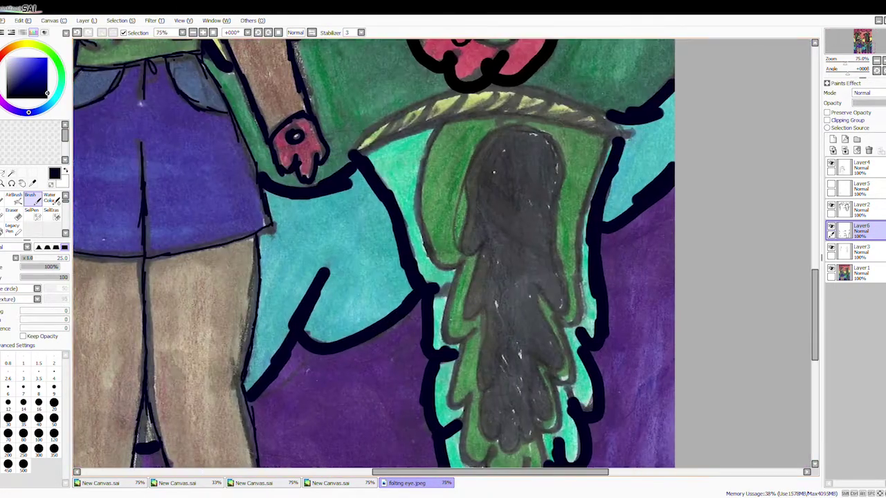
{"action": "left_click_drag", "start_coordinate": [594, 137], "coordinate": [591, 206]}
{"action": "key", "text": "ctrl+z"}
{"action": "left_click_drag", "start_coordinate": [422, 130], "coordinate": [474, 446]}
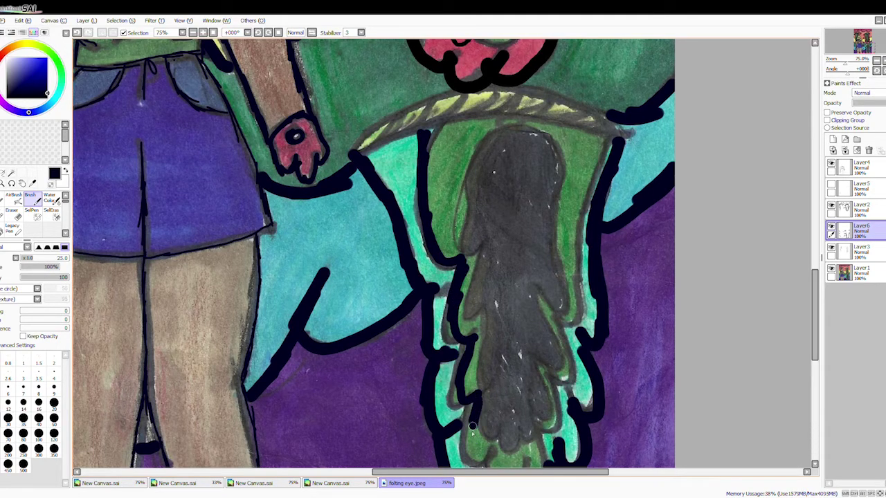
Step: Ink the green layer's bottom and far edge, and outline the dark core inside the lower dripping form
{"action": "scroll", "coordinate": [768, 307], "scroll_direction": "up", "scroll_amount": 1}
{"action": "scroll", "coordinate": [510, 356], "scroll_direction": "down", "scroll_amount": 2}
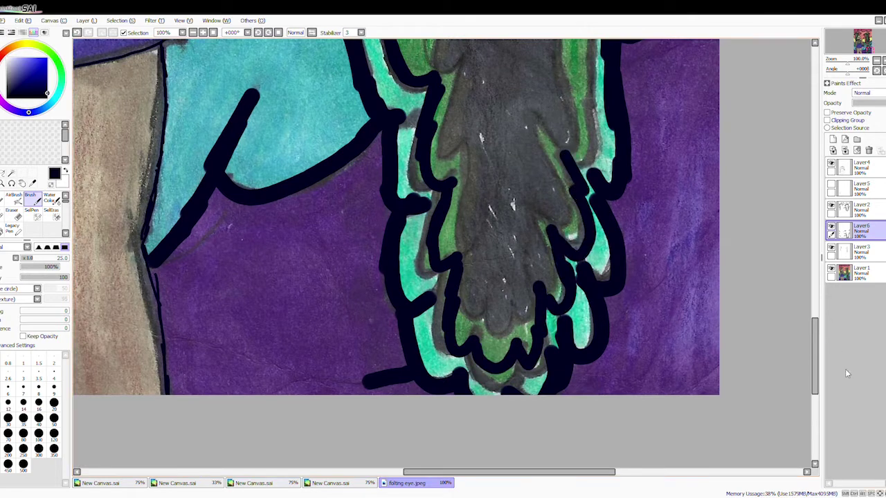
{"action": "scroll", "coordinate": [747, 263], "scroll_direction": "up", "scroll_amount": 3}
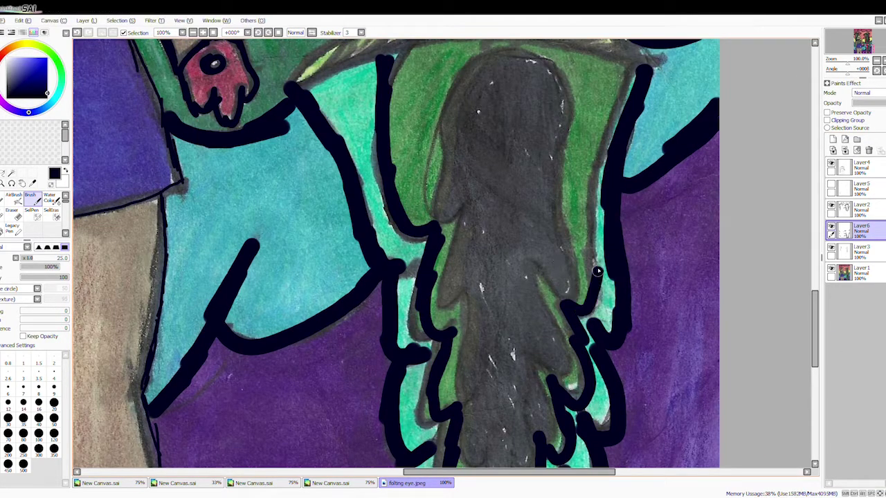
{"action": "mouse_move", "coordinate": [585, 310]}
{"action": "left_mouse_down"}
{"action": "mouse_move", "coordinate": [588, 146]}
{"action": "mouse_move", "coordinate": [612, 67]}
{"action": "left_mouse_up"}
{"action": "mouse_move", "coordinate": [515, 102]}
{"action": "left_mouse_down"}
{"action": "mouse_move", "coordinate": [460, 121]}
{"action": "mouse_move", "coordinate": [450, 301]}
{"action": "mouse_move", "coordinate": [477, 395]}
{"action": "mouse_move", "coordinate": [509, 423]}
{"action": "mouse_move", "coordinate": [550, 331]}
{"action": "mouse_move", "coordinate": [554, 62]}
{"action": "left_mouse_up"}
{"action": "left_click_drag", "start_coordinate": [546, 326], "coordinate": [557, 346]}
Step: On Layer2, ink the outline of the curved rope band above the lower dripping form
{"action": "left_click", "coordinate": [847, 207]}
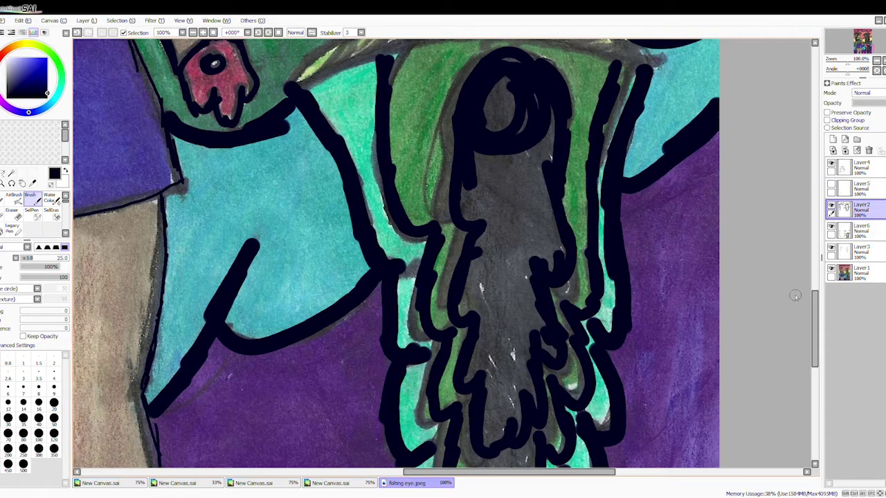
{"action": "scroll", "coordinate": [794, 302], "scroll_direction": "up", "scroll_amount": 3}
{"action": "left_click_drag", "start_coordinate": [282, 221], "coordinate": [644, 236]}
{"action": "scroll", "coordinate": [466, 61], "scroll_direction": "down", "scroll_amount": 5}
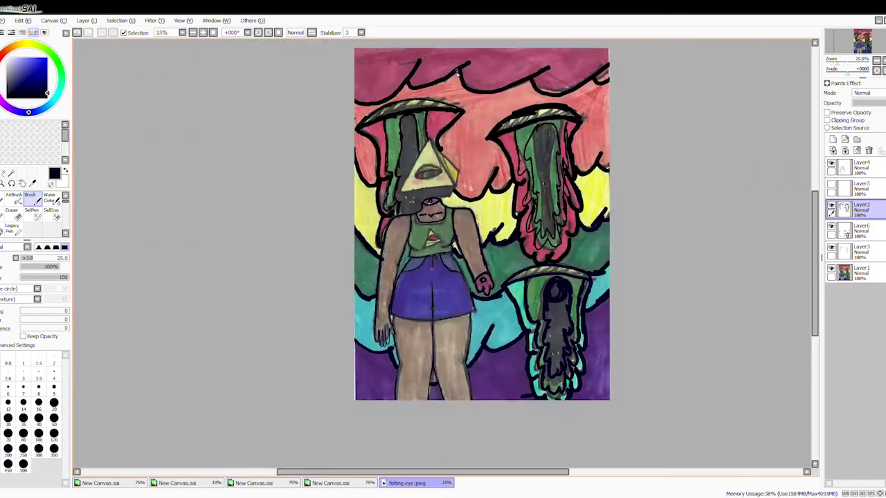
Step: Add a new layer and try inking the pyramid head's slanted edges down from its apex
{"action": "left_click", "coordinate": [832, 139]}
{"action": "scroll", "coordinate": [446, 114], "scroll_direction": "up", "scroll_amount": 8}
{"action": "scroll", "coordinate": [451, 409], "scroll_direction": "up", "scroll_amount": 2}
{"action": "scroll", "coordinate": [450, 408], "scroll_direction": "down", "scroll_amount": 1}
{"action": "scroll", "coordinate": [451, 408], "scroll_direction": "up", "scroll_amount": 1}
{"action": "scroll", "coordinate": [451, 408], "scroll_direction": "down", "scroll_amount": 1}
{"action": "scroll", "coordinate": [554, 275], "scroll_direction": "down", "scroll_amount": 1}
{"action": "left_click_drag", "start_coordinate": [467, 57], "coordinate": [300, 371]}
{"action": "key", "text": "ctrl+z"}
{"action": "key", "text": "ctrl+z"}
{"action": "left_click_drag", "start_coordinate": [477, 47], "coordinate": [430, 127]}
{"action": "key", "text": "ctrl+z"}
Step: Ink the pyramid head's front triangle and its narrow side face with thick dark lines
{"action": "mouse_move", "coordinate": [473, 48]}
{"action": "left_mouse_down"}
{"action": "mouse_move", "coordinate": [293, 372]}
{"action": "mouse_move", "coordinate": [633, 346]}
{"action": "left_mouse_up"}
{"action": "key", "text": "ctrl+z"}
{"action": "key", "text": "ctrl+z"}
{"action": "mouse_move", "coordinate": [475, 46]}
{"action": "left_mouse_down"}
{"action": "mouse_move", "coordinate": [285, 374]}
{"action": "mouse_move", "coordinate": [617, 335]}
{"action": "left_mouse_up"}
{"action": "key", "text": "ctrl+z"}
{"action": "mouse_move", "coordinate": [474, 47]}
{"action": "left_mouse_down"}
{"action": "mouse_move", "coordinate": [567, 249]}
{"action": "mouse_move", "coordinate": [650, 242]}
{"action": "mouse_move", "coordinate": [616, 339]}
{"action": "left_mouse_up"}
Step: Add a layer above Layer4 and sketch the pyramid's eye, with iris and upper lid crease, using a size 1 line
{"action": "left_click", "coordinate": [23, 390]}
{"action": "key", "text": "ctrl+shift+n"}
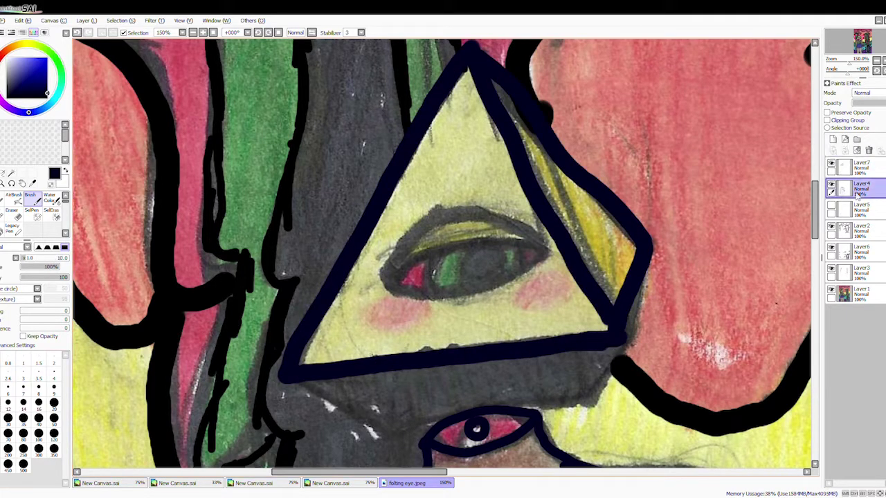
{"action": "key", "text": "v"}
{"action": "left_click_drag", "start_coordinate": [450, 260], "coordinate": [503, 278]}
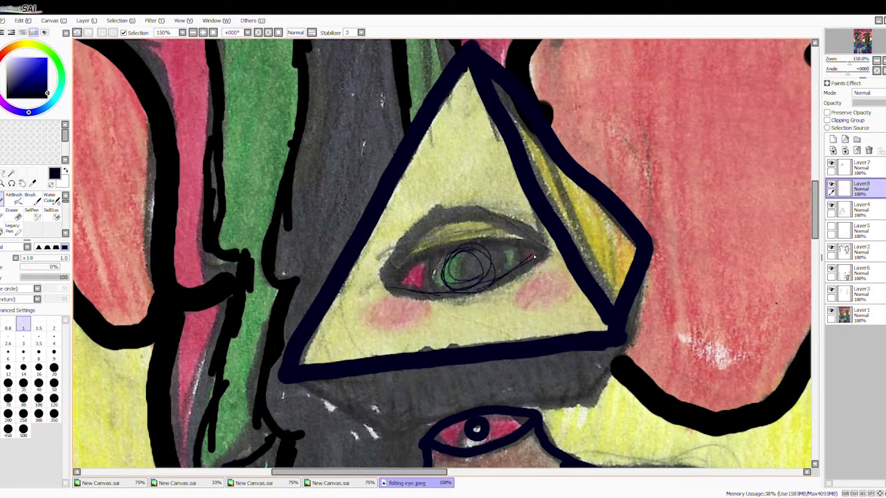
{"action": "mouse_move", "coordinate": [409, 278]}
{"action": "left_mouse_down"}
{"action": "mouse_move", "coordinate": [543, 244]}
{"action": "mouse_move", "coordinate": [407, 261]}
{"action": "left_mouse_up"}
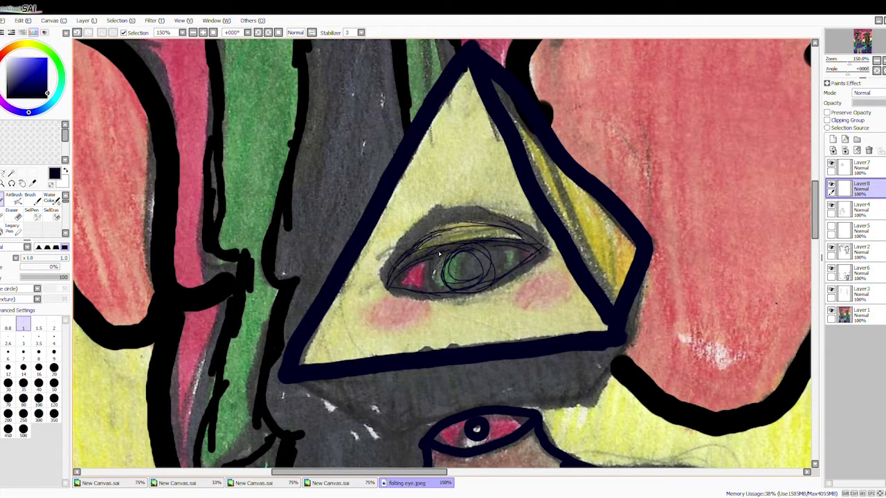
Step: On Layer7, ink the pyramid's eye over the sketch at brush size 8, with lids, iris and solid pupil
{"action": "left_click", "coordinate": [858, 166]}
{"action": "key", "text": "b"}
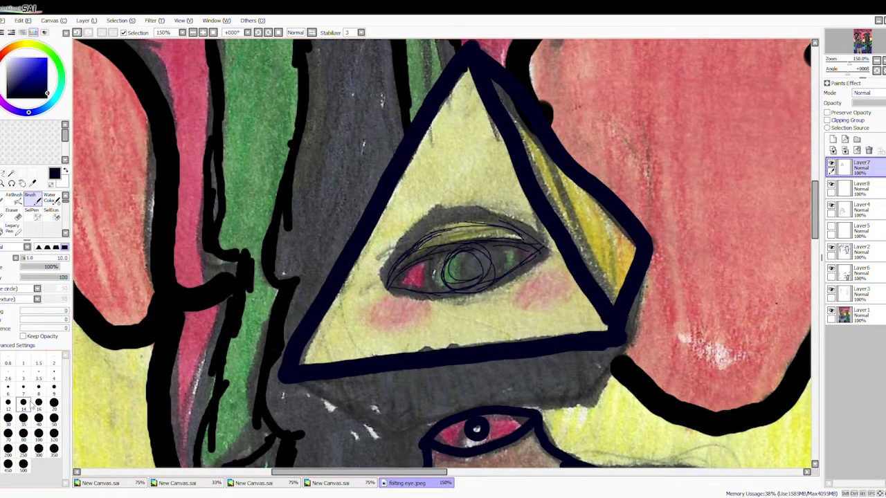
{"action": "left_click", "coordinate": [38, 391]}
{"action": "mouse_move", "coordinate": [386, 285]}
{"action": "left_mouse_down"}
{"action": "mouse_move", "coordinate": [443, 231]}
{"action": "mouse_move", "coordinate": [538, 248]}
{"action": "mouse_move", "coordinate": [526, 270]}
{"action": "mouse_move", "coordinate": [446, 283]}
{"action": "mouse_move", "coordinate": [476, 270]}
{"action": "left_mouse_up"}
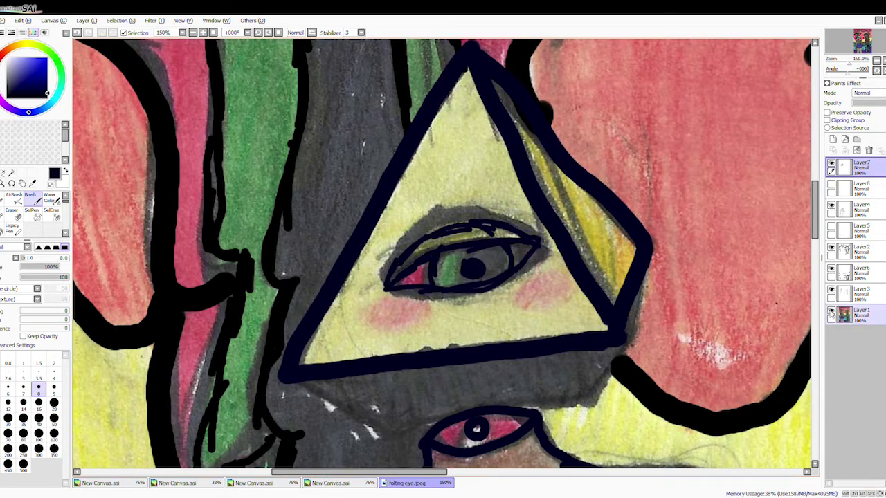
Step: Hide the eye sketch and the scanned drawing, and combine the line-art layers into a single layer
{"action": "scroll", "coordinate": [474, 229], "scroll_direction": "down", "scroll_amount": 4}
{"action": "scroll", "coordinate": [426, 163], "scroll_direction": "up", "scroll_amount": 1}
{"action": "left_click", "coordinate": [858, 250]}
{"action": "key", "text": "e"}
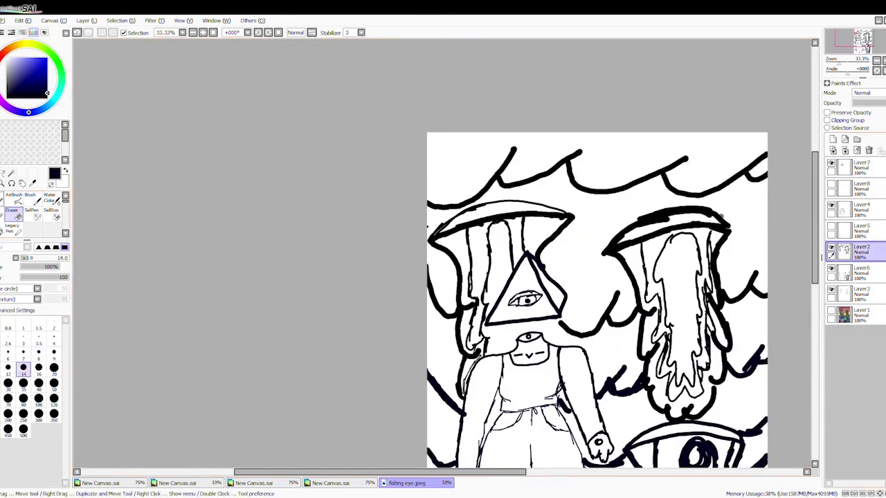
{"action": "key", "text": "g"}
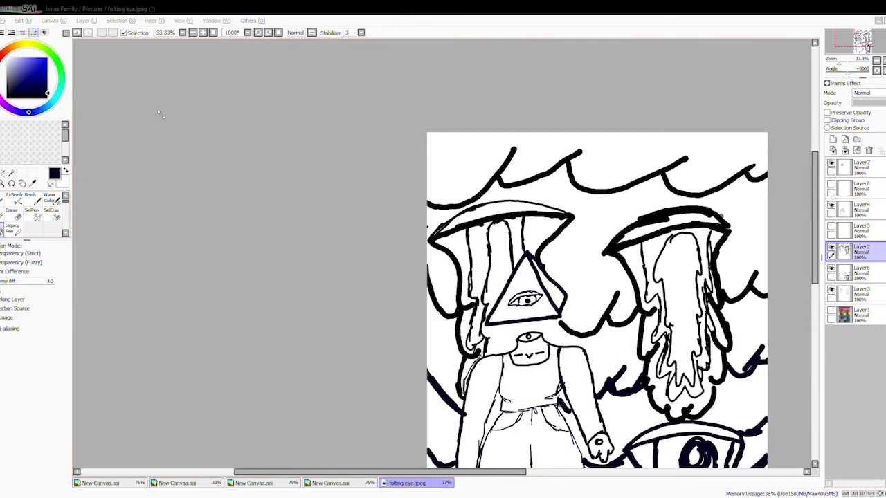
{"action": "left_click", "coordinate": [38, 74]}
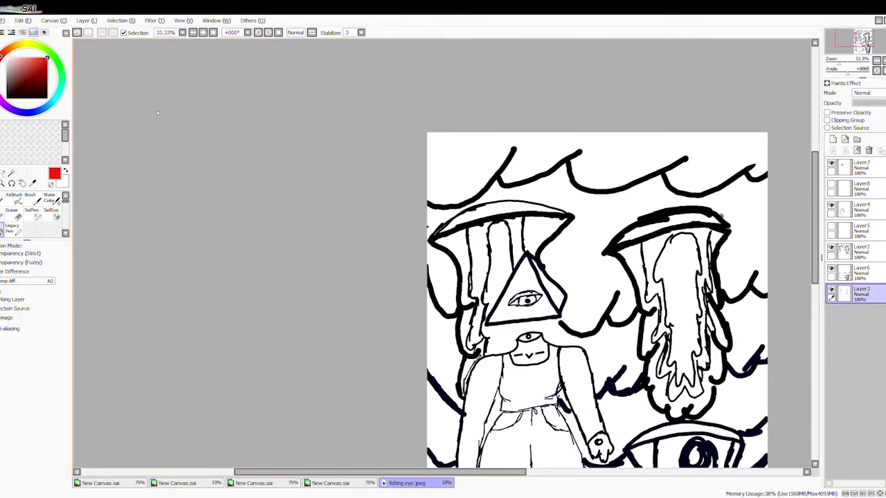
{"action": "left_click", "coordinate": [84, 21]}
{"action": "left_click", "coordinate": [123, 115]}
Step: Fill the top background wave with red and try filling the wave below it with orange
{"action": "scroll", "coordinate": [721, 223], "scroll_direction": "down", "scroll_amount": 1}
{"action": "left_click", "coordinate": [622, 173]}
{"action": "left_click", "coordinate": [42, 65]}
{"action": "left_click", "coordinate": [620, 254]}
{"action": "key", "text": "ctrl+z"}
{"action": "key", "text": "b"}
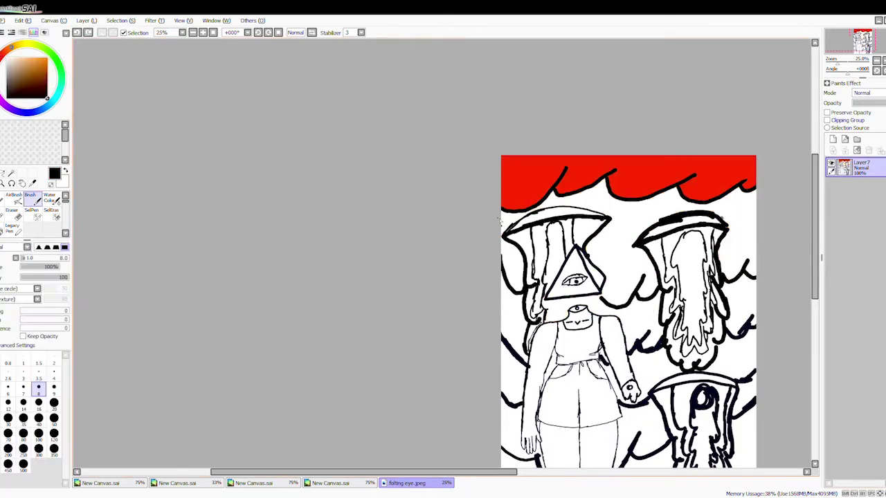
{"action": "left_click", "coordinate": [23, 418]}
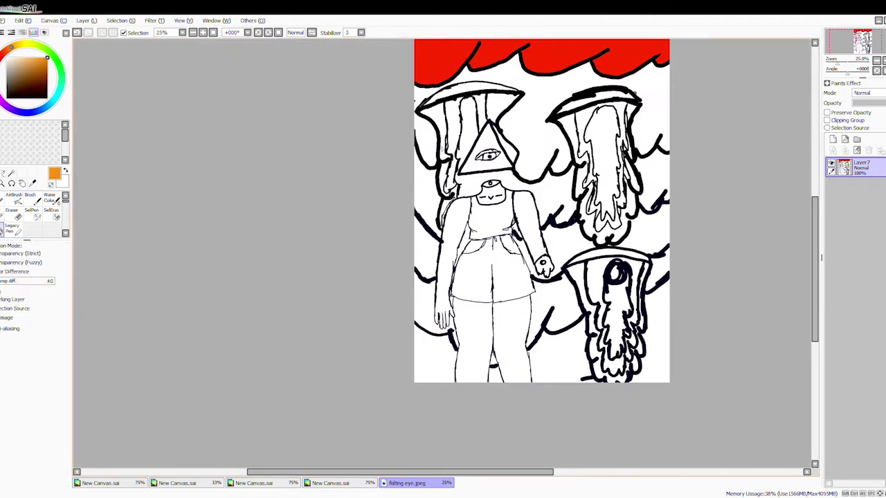
Step: Fill the second wave with orange, and the pyramid head and the third wave with yellow
{"action": "left_click", "coordinate": [24, 44]}
{"action": "left_click", "coordinate": [526, 201]}
{"action": "left_click", "coordinate": [650, 180]}
{"action": "key", "text": "ctrl+z"}
{"action": "key", "text": "ctrl+z"}
{"action": "left_click", "coordinate": [505, 147]}
{"action": "left_click", "coordinate": [515, 166]}
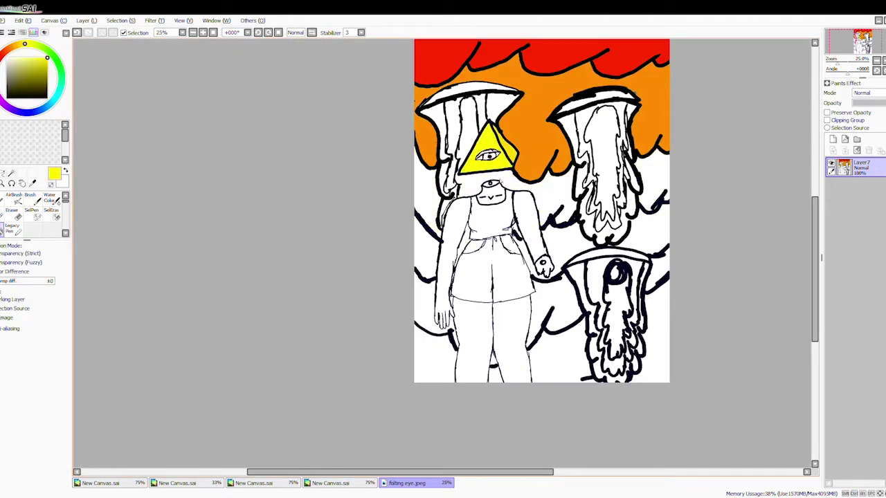
{"action": "left_click", "coordinate": [653, 175]}
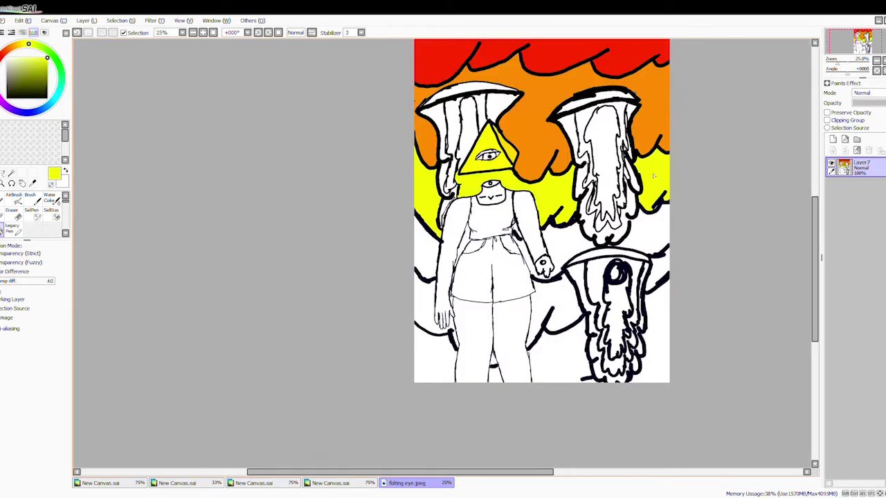
Step: Fill the fourth background wave with bright green and the fifth with light blue
{"action": "left_click", "coordinate": [60, 81]}
{"action": "left_click", "coordinate": [564, 242]}
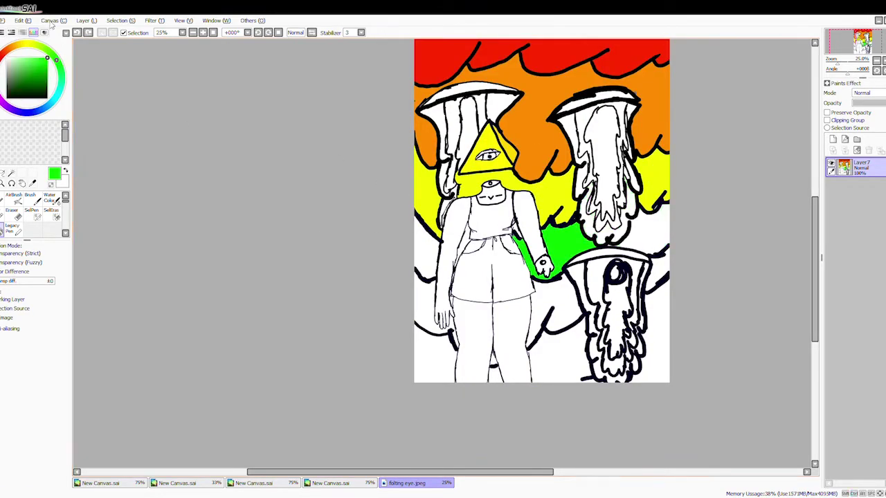
{"action": "scroll", "coordinate": [131, 283], "scroll_direction": "up", "scroll_amount": 1}
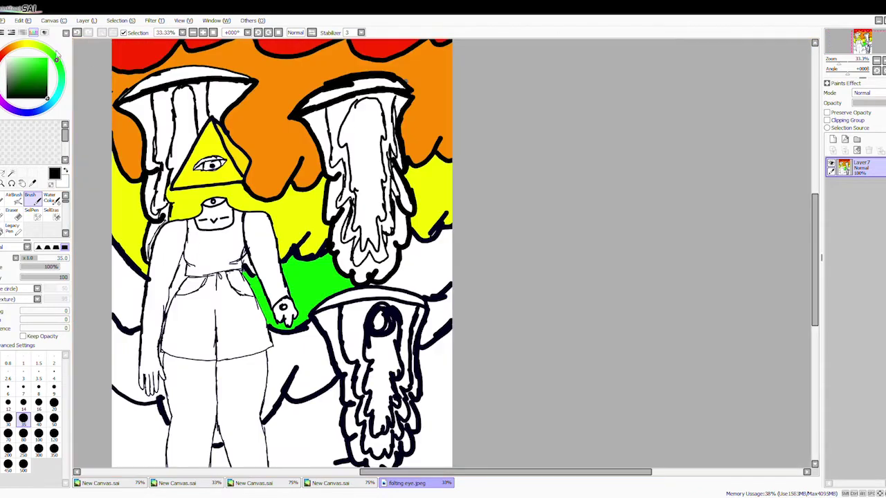
{"action": "left_click", "coordinate": [28, 77]}
{"action": "left_click", "coordinate": [326, 405]}
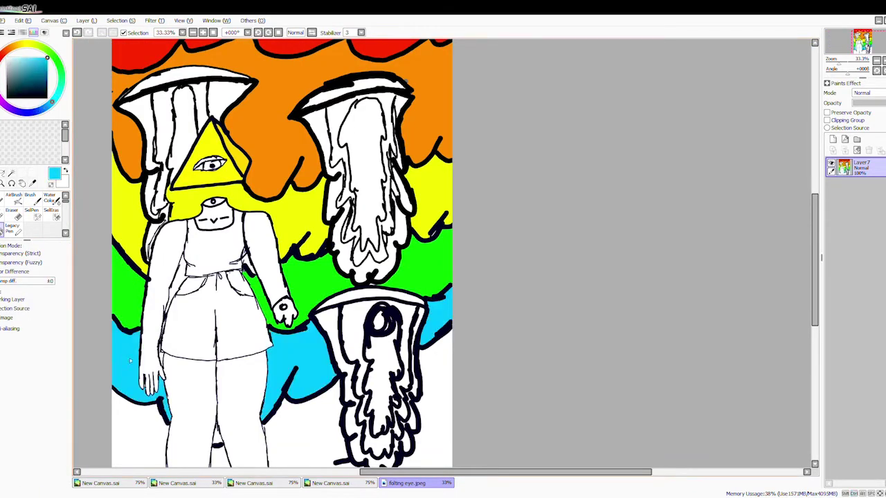
Step: Undo all the colour fills in the background and the pyramid head
{"action": "scroll", "coordinate": [327, 406], "scroll_direction": "down", "scroll_amount": 1}
{"action": "key", "text": "ctrl+z"}
{"action": "key", "text": "ctrl+z"}
{"action": "key", "text": "ctrl+z"}
{"action": "key", "text": "ctrl+z"}
{"action": "key", "text": "ctrl+z"}
Step: Copy the complete line art and paste it as a duplicate on a new layer
{"action": "key", "text": "ctrl+t"}
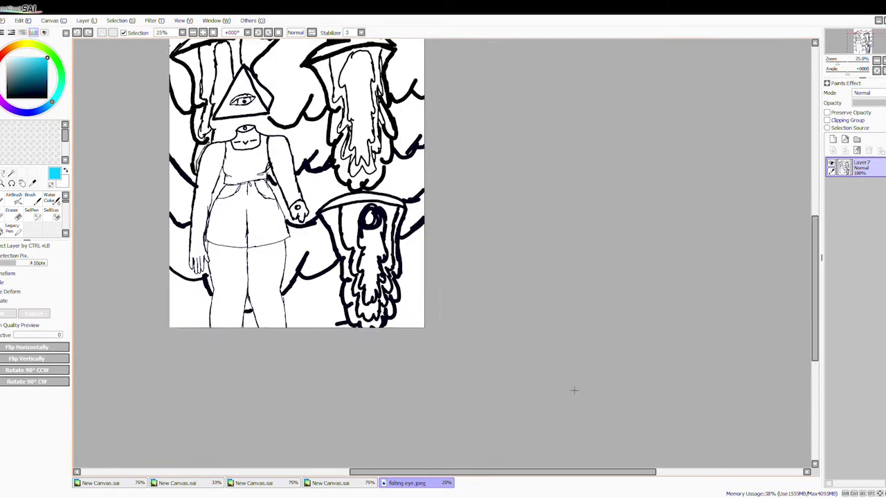
{"action": "key", "text": "Return"}
{"action": "key", "text": "ctrl+c"}
{"action": "key", "text": "ctrl+v"}
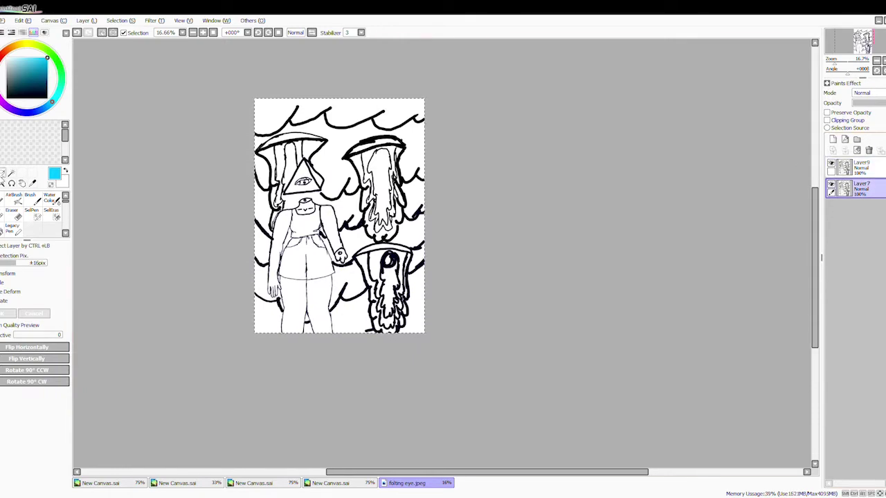
Step: Fill the top wave with red on Layer7, and ink the missing lines beneath the pyramid in black at brush size 7
{"action": "left_click", "coordinate": [371, 115]}
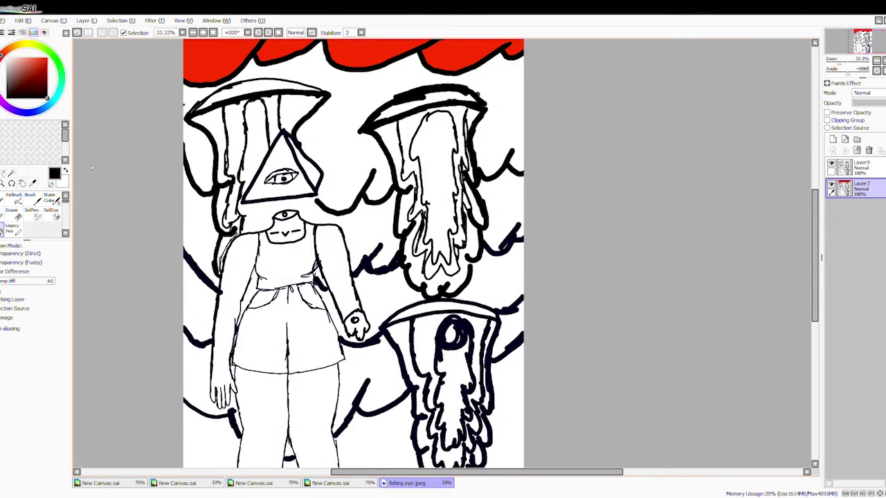
{"action": "key", "text": "b"}
{"action": "key", "text": "bracketleft"}
{"action": "key", "text": "bracketleft"}
{"action": "key", "text": "bracketleft"}
{"action": "key", "text": "bracketleft"}
{"action": "key", "text": "bracketleft"}
{"action": "key", "text": "bracketleft"}
{"action": "key", "text": "bracketleft"}
{"action": "key", "text": "bracketleft"}
{"action": "key", "text": "bracketleft"}
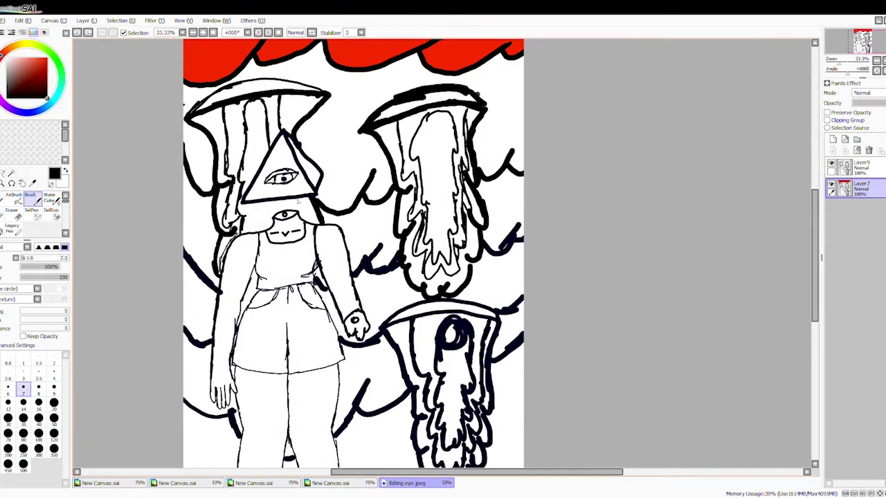
Step: Fill the second background wave with orange and all parts of the third wave with yellow
{"action": "left_click", "coordinate": [43, 47]}
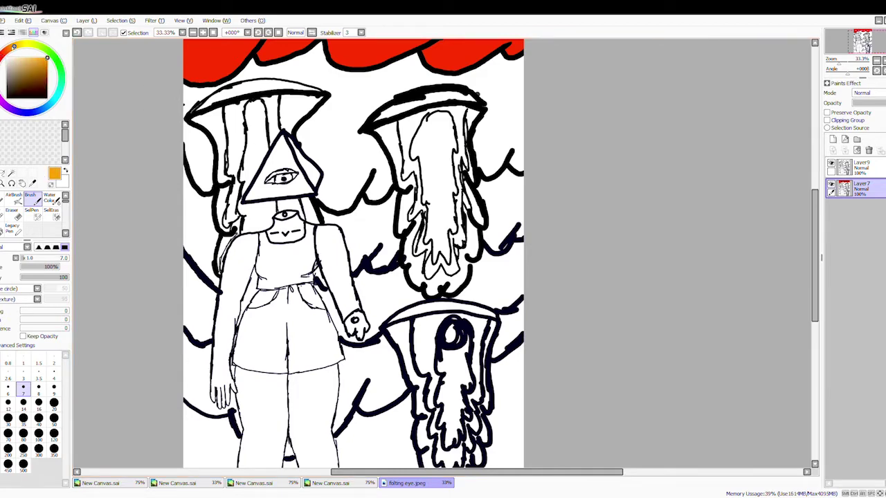
{"action": "left_click", "coordinate": [30, 228]}
{"action": "left_click", "coordinate": [360, 76]}
{"action": "left_click", "coordinate": [21, 44]}
{"action": "left_click", "coordinate": [202, 216]}
{"action": "left_click", "coordinate": [360, 229]}
{"action": "left_click", "coordinate": [502, 208]}
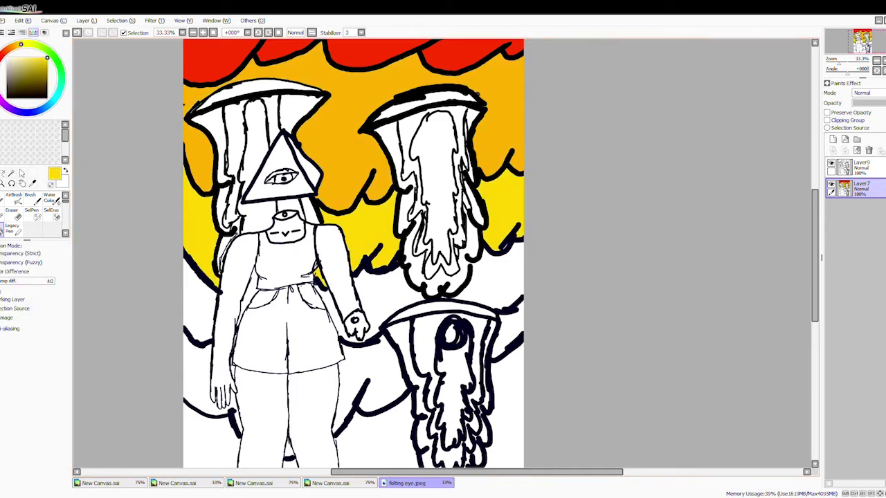
Step: Close the gap between the arm and waist with a black size 35 brush, and fill the space above it with yellow
{"action": "key", "text": "b"}
{"action": "left_click", "coordinate": [14, 93]}
{"action": "key", "text": "bracketright"}
{"action": "key", "text": "bracketright"}
{"action": "key", "text": "bracketright"}
{"action": "key", "text": "bracketright"}
{"action": "key", "text": "bracketright"}
{"action": "scroll", "coordinate": [241, 289], "scroll_direction": "up", "scroll_amount": 7}
{"action": "left_click_drag", "start_coordinate": [208, 280], "coordinate": [242, 288]}
{"action": "scroll", "coordinate": [241, 289], "scroll_direction": "down", "scroll_amount": 3}
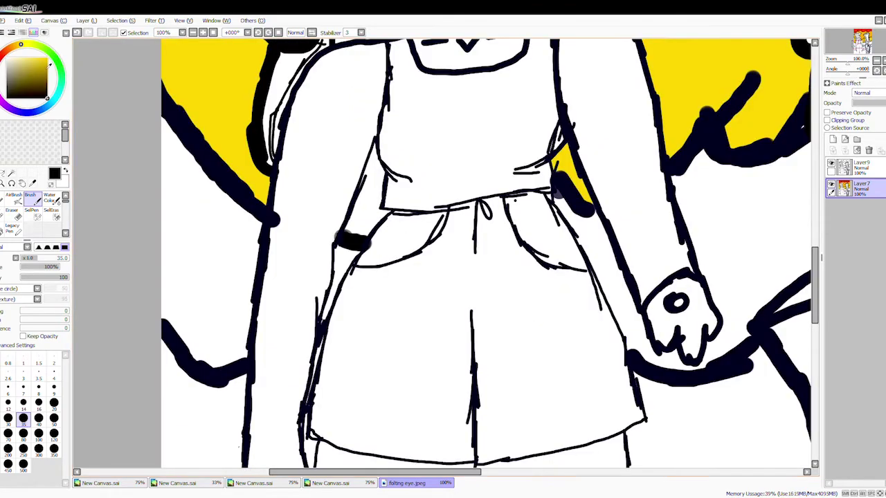
{"action": "left_click", "coordinate": [367, 194]}
Step: Fill the fourth background wave with bright green on both sides of the figure and around the dripping forms
{"action": "scroll", "coordinate": [367, 194], "scroll_direction": "down", "scroll_amount": 4}
{"action": "left_click", "coordinate": [33, 69]}
{"action": "left_click", "coordinate": [505, 221]}
{"action": "left_click", "coordinate": [629, 221]}
{"action": "left_click", "coordinate": [724, 219]}
{"action": "key", "text": "ctrl+z"}
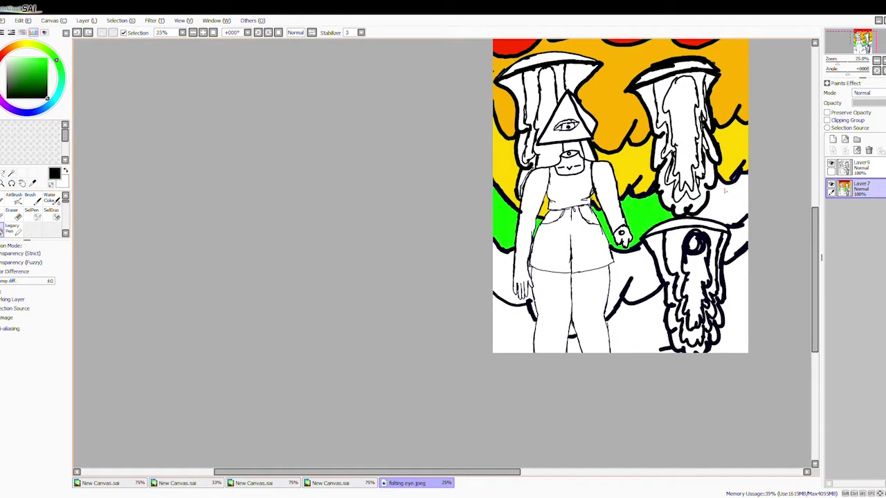
{"action": "scroll", "coordinate": [714, 192], "scroll_direction": "up", "scroll_amount": 4}
{"action": "left_click", "coordinate": [699, 207]}
{"action": "scroll", "coordinate": [604, 296], "scroll_direction": "down", "scroll_amount": 4}
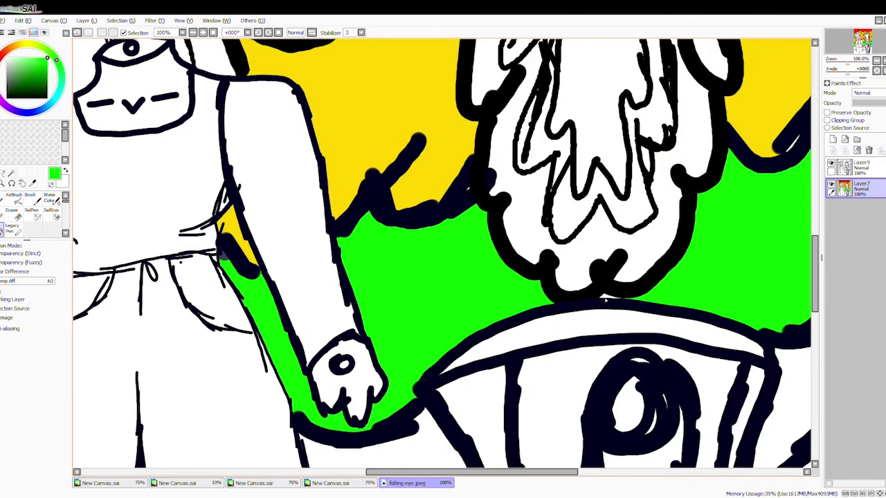
Step: Fill the fifth background wave with blue and the bottom background areas with violet
{"action": "left_click", "coordinate": [55, 95]}
{"action": "left_click", "coordinate": [470, 346]}
{"action": "left_click", "coordinate": [692, 315]}
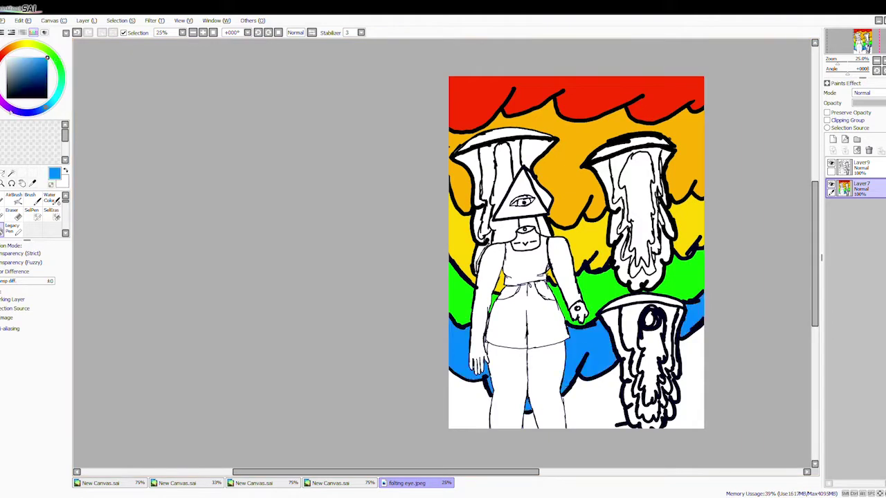
{"action": "left_click", "coordinate": [28, 107]}
{"action": "left_click", "coordinate": [470, 408]}
{"action": "left_click", "coordinate": [595, 408]}
{"action": "left_click", "coordinate": [685, 388]}
Step: Fill the figure's arms, legs and upper chest with brown, and the neck opening and dripping hand with dark red
{"action": "left_click", "coordinate": [13, 48]}
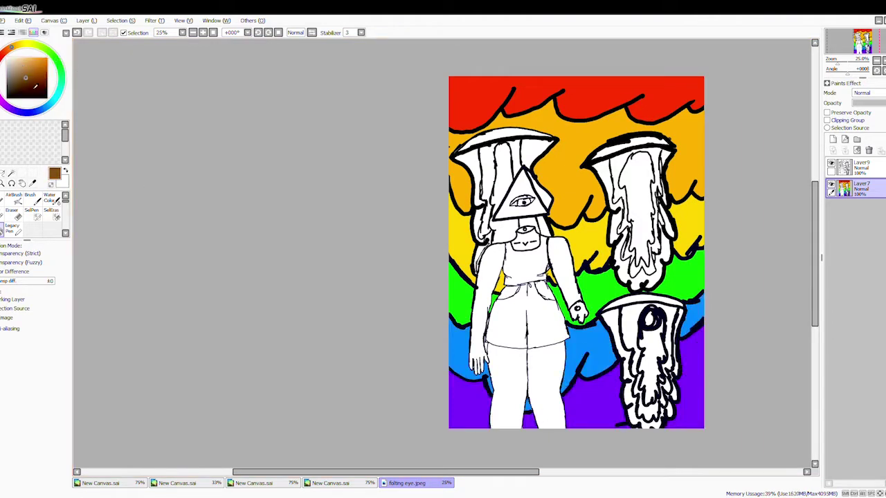
{"action": "left_click", "coordinate": [484, 305]}
{"action": "left_click", "coordinate": [512, 387]}
{"action": "key", "text": "ctrl+z"}
{"action": "left_click", "coordinate": [546, 394]}
{"action": "left_click", "coordinate": [526, 238]}
{"action": "left_click", "coordinate": [26, 77]}
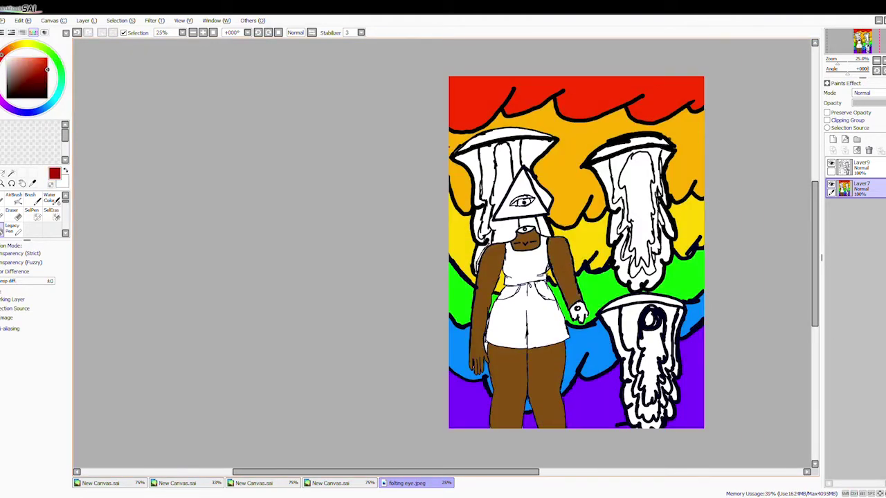
{"action": "left_click", "coordinate": [6, 66]}
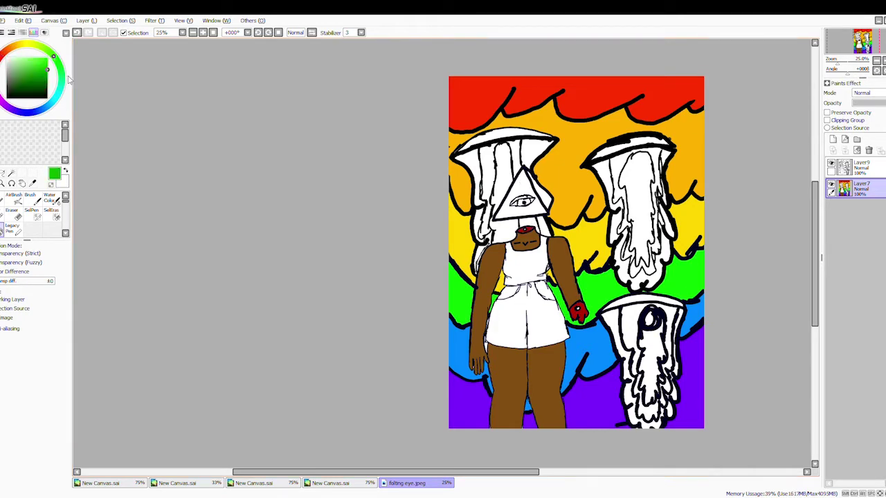
Step: Fill the tank top with green and the shorts with dark blue, using a brighter blue for the pockets
{"action": "left_click", "coordinate": [526, 263]}
{"action": "left_click", "coordinate": [38, 109]}
{"action": "left_click", "coordinate": [526, 319]}
{"action": "left_click", "coordinate": [47, 58]}
{"action": "scroll", "coordinate": [526, 277], "scroll_direction": "up", "scroll_amount": 5}
{"action": "scroll", "coordinate": [526, 277], "scroll_direction": "down", "scroll_amount": 3}
Step: Draw a black triangle emblem with an eye inside it on the front of the tank top
{"action": "left_click", "coordinate": [573, 329], "text": "alt"}
{"action": "scroll", "coordinate": [452, 165], "scroll_direction": "up", "scroll_amount": 2}
{"action": "key", "text": "b"}
{"action": "mouse_move", "coordinate": [451, 161]}
{"action": "left_mouse_down"}
{"action": "mouse_move", "coordinate": [436, 259]}
{"action": "mouse_move", "coordinate": [515, 261]}
{"action": "left_mouse_up"}
{"action": "key", "text": "ctrl+z"}
{"action": "mouse_move", "coordinate": [446, 168]}
{"action": "left_mouse_down"}
{"action": "mouse_move", "coordinate": [573, 268]}
{"action": "mouse_move", "coordinate": [558, 302]}
{"action": "left_mouse_up"}
{"action": "key", "text": "ctrl+z"}
{"action": "key", "text": "ctrl+z"}
{"action": "mouse_move", "coordinate": [454, 142]}
{"action": "left_mouse_down"}
{"action": "mouse_move", "coordinate": [581, 285]}
{"action": "mouse_move", "coordinate": [557, 284]}
{"action": "left_mouse_up"}
{"action": "left_click_drag", "start_coordinate": [401, 232], "coordinate": [508, 232]}
Step: Try filling the shirt emblem with yellow and selecting its area with the Magic Wand, and undo the emblem
{"action": "left_click", "coordinate": [2, 227]}
{"action": "left_click", "coordinate": [28, 44]}
{"action": "left_click", "coordinate": [47, 58]}
{"action": "left_click", "coordinate": [574, 244]}
{"action": "key", "text": "ctrl+z"}
{"action": "left_click", "coordinate": [858, 166]}
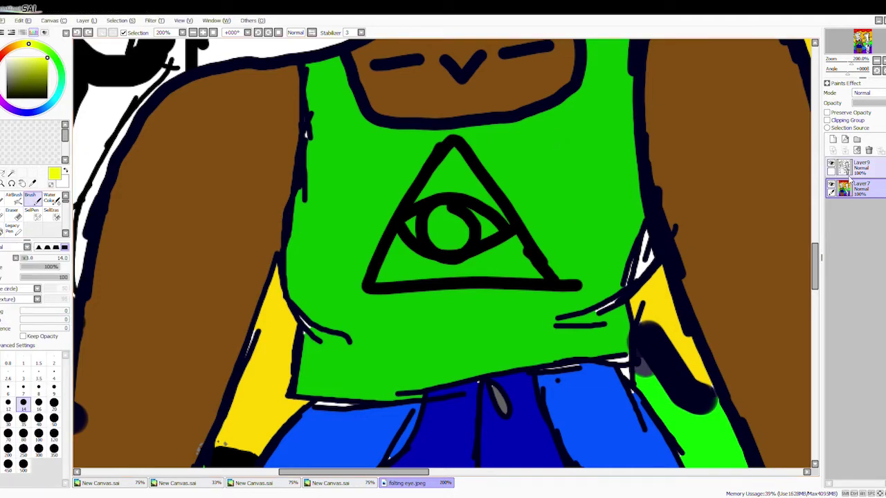
{"action": "left_click", "coordinate": [11, 173]}
{"action": "left_click", "coordinate": [437, 209]}
{"action": "key", "text": "ctrl+d"}
{"action": "key", "text": "ctrl+z"}
{"action": "key", "text": "ctrl+z"}
{"action": "key", "text": "ctrl+z"}
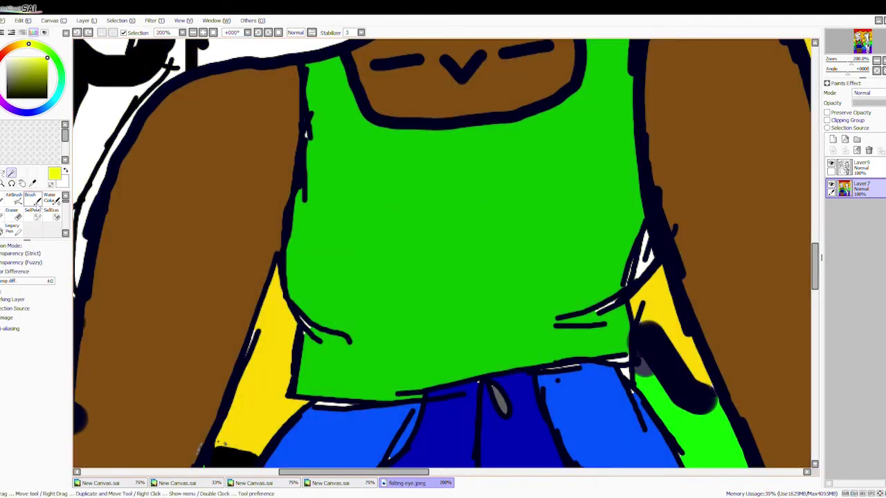
Step: Restore a triangle outline on the tank top and draw a thinner eye inside it at brush size 7
{"action": "key", "text": "b"}
{"action": "key", "text": "ctrl+y"}
{"action": "key", "text": "ctrl+z"}
{"action": "key", "text": "ctrl+y"}
{"action": "left_click", "coordinate": [23, 387]}
{"action": "left_click_drag", "start_coordinate": [419, 235], "coordinate": [496, 233]}
{"action": "key", "text": "ctrl+z"}
{"action": "left_click_drag", "start_coordinate": [401, 242], "coordinate": [507, 234]}
{"action": "left_click_drag", "start_coordinate": [457, 211], "coordinate": [457, 214]}
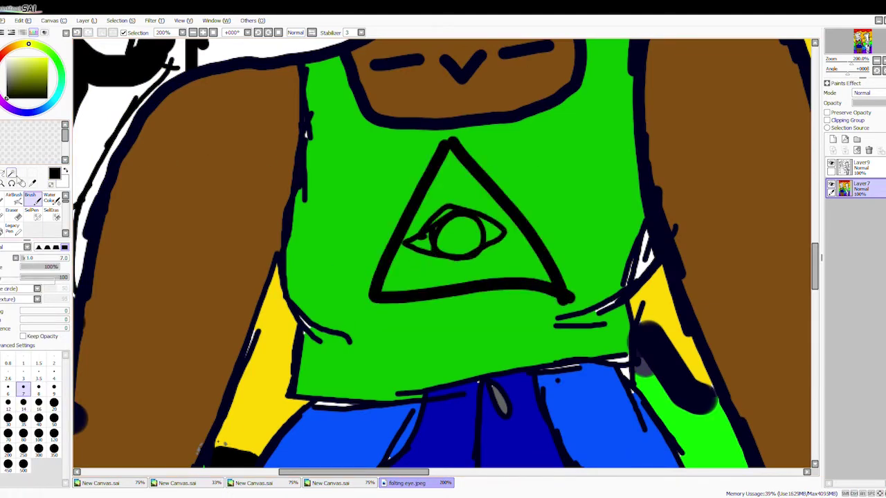
Step: Undo the eye and the triangle on the tank top
{"action": "key", "text": "ctrl+z"}
{"action": "key", "text": "ctrl+z"}
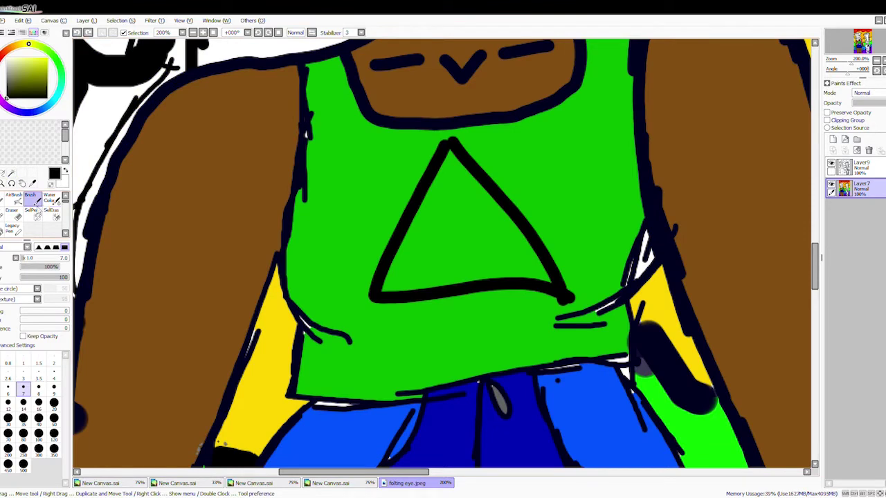
{"action": "left_click", "coordinate": [78, 33]}
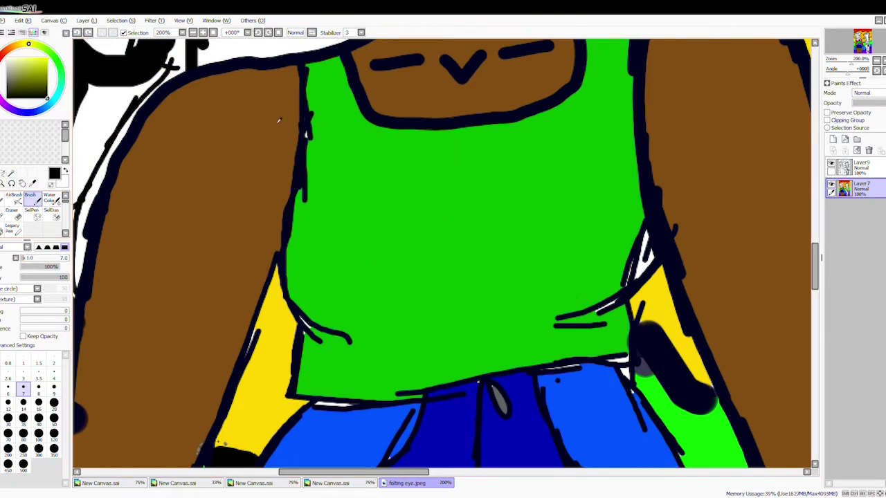
Step: Add a layer directly above the base colour layer and try out a triangle on the front of the tank top
{"action": "mouse_move", "coordinate": [441, 192]}
{"action": "left_mouse_down"}
{"action": "mouse_move", "coordinate": [469, 167]}
{"action": "mouse_move", "coordinate": [574, 283]}
{"action": "left_mouse_up"}
{"action": "key", "text": "ctrl+z"}
{"action": "left_click", "coordinate": [832, 139]}
{"action": "mouse_move", "coordinate": [453, 148]}
{"action": "left_mouse_down"}
{"action": "mouse_move", "coordinate": [369, 300]}
{"action": "mouse_move", "coordinate": [547, 306]}
{"action": "left_mouse_up"}
{"action": "key", "text": "ctrl+z"}
{"action": "key", "text": "ctrl+z"}
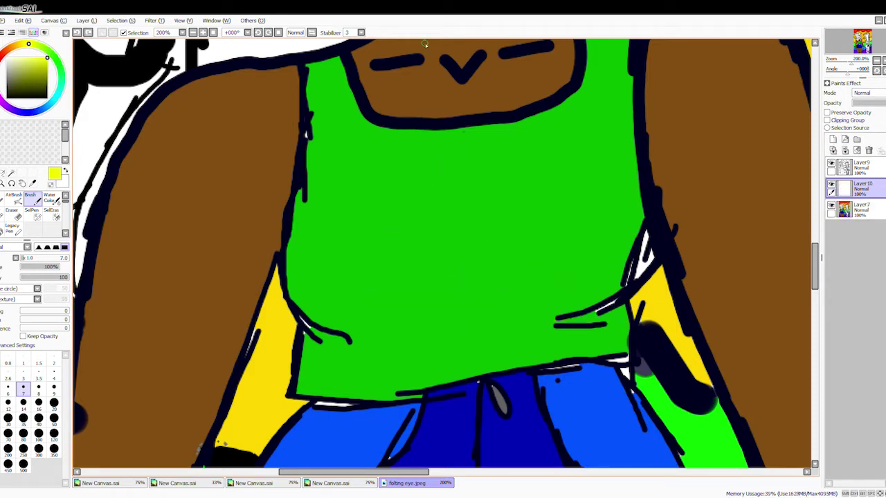
Step: Draw a large triangle on the tank top in yellow at brush size 14 and fill its inside with the same yellow
{"action": "key", "text": "bracketright"}
{"action": "key", "text": "bracketright"}
{"action": "key", "text": "bracketright"}
{"action": "key", "text": "bracketright"}
{"action": "key", "text": "bracketright"}
{"action": "left_click", "coordinate": [434, 170]}
{"action": "mouse_move", "coordinate": [454, 147]}
{"action": "left_mouse_down"}
{"action": "mouse_move", "coordinate": [566, 296]}
{"action": "mouse_move", "coordinate": [541, 282]}
{"action": "left_mouse_up"}
{"action": "key", "text": "ctrl+z"}
{"action": "left_click_drag", "start_coordinate": [238, 101], "coordinate": [277, 119]}
{"action": "key", "text": "ctrl+z"}
{"action": "left_click_drag", "start_coordinate": [457, 146], "coordinate": [567, 294]}
{"action": "key", "text": "b"}
{"action": "left_click", "coordinate": [408, 249]}
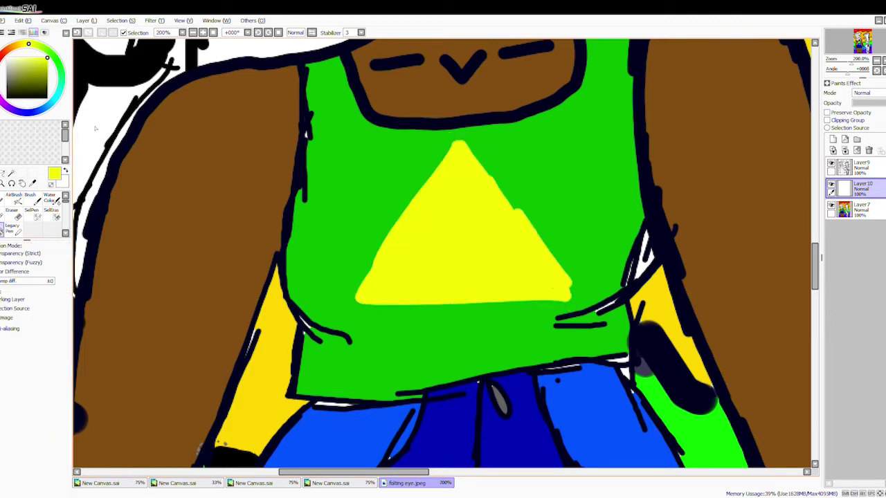
Step: Try to outline the yellow triangle along its sides and base
{"action": "key", "text": "b"}
{"action": "left_click_drag", "start_coordinate": [459, 142], "coordinate": [575, 296]}
{"action": "left_click", "coordinate": [353, 302]}
{"action": "left_click_drag", "start_coordinate": [354, 302], "coordinate": [574, 299]}
{"action": "key", "text": "ctrl+z"}
{"action": "mouse_move", "coordinate": [354, 302]}
{"action": "left_mouse_down"}
{"action": "mouse_move", "coordinate": [459, 142]}
{"action": "mouse_move", "coordinate": [354, 313]}
{"action": "left_mouse_up"}
{"action": "key", "text": "ctrl+z"}
{"action": "key", "text": "ctrl+z"}
{"action": "key", "text": "ctrl+z"}
{"action": "key", "text": "ctrl+z"}
Step: Add a layer above the yellow triangle and outline the triangle's three sides in black at brush size 14
{"action": "key", "text": "e"}
{"action": "key", "text": "ctrl+shift+n"}
{"action": "key", "text": "b"}
{"action": "mouse_move", "coordinate": [459, 139]}
{"action": "left_mouse_down"}
{"action": "mouse_move", "coordinate": [550, 277]}
{"action": "mouse_move", "coordinate": [581, 305]}
{"action": "left_mouse_up"}
{"action": "left_click_drag", "start_coordinate": [356, 312], "coordinate": [575, 299]}
{"action": "key", "text": "e"}
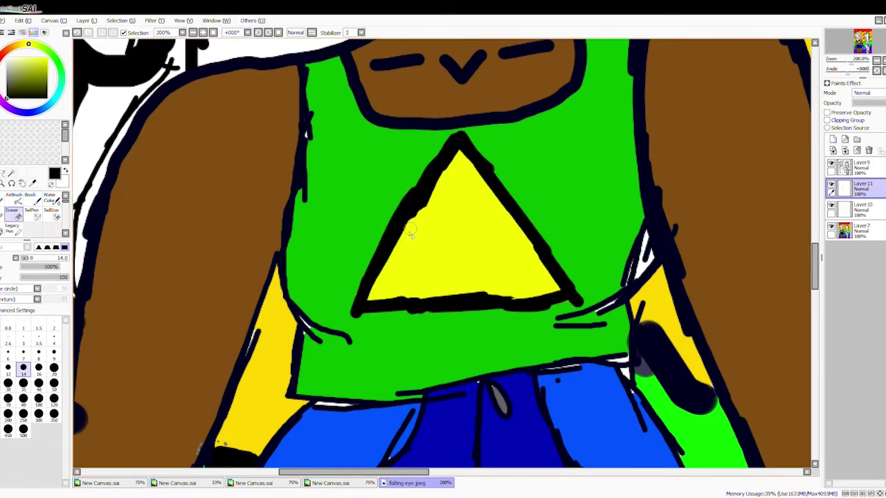
Step: Try drawing a thick black eye inside the triangle with dark red corners and a green iris
{"action": "key", "text": "b"}
{"action": "mouse_move", "coordinate": [405, 234]}
{"action": "left_mouse_down"}
{"action": "mouse_move", "coordinate": [495, 202]}
{"action": "mouse_move", "coordinate": [526, 231]}
{"action": "mouse_move", "coordinate": [474, 243]}
{"action": "left_mouse_up"}
{"action": "left_click", "coordinate": [430, 220]}
{"action": "mouse_move", "coordinate": [456, 213]}
{"action": "left_mouse_down"}
{"action": "mouse_move", "coordinate": [485, 232]}
{"action": "mouse_move", "coordinate": [474, 232]}
{"action": "left_mouse_up"}
{"action": "left_click", "coordinate": [61, 73]}
{"action": "left_click", "coordinate": [47, 75]}
{"action": "left_click", "coordinate": [2, 54]}
{"action": "left_click", "coordinate": [47, 97]}
{"action": "mouse_move", "coordinate": [415, 229]}
{"action": "left_mouse_down"}
{"action": "mouse_move", "coordinate": [442, 235]}
{"action": "mouse_move", "coordinate": [496, 225]}
{"action": "mouse_move", "coordinate": [418, 233]}
{"action": "left_mouse_up"}
{"action": "key", "text": "ctrl+z"}
{"action": "key", "text": "ctrl+z"}
{"action": "key", "text": "ctrl+z"}
{"action": "key", "text": "ctrl+z"}
{"action": "key", "text": "ctrl+z"}
{"action": "key", "text": "ctrl+z"}
{"action": "key", "text": "ctrl+z"}
{"action": "key", "text": "ctrl+z"}
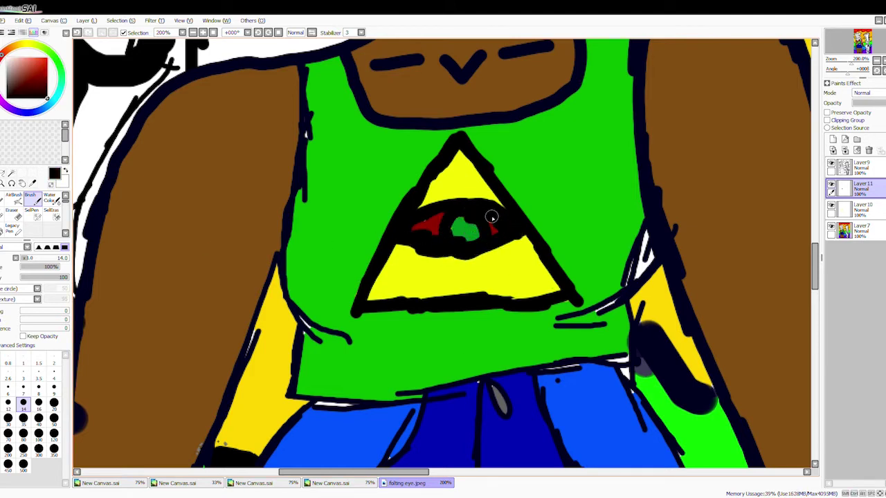
Step: Paint a round green iris inside the triangle and a dark red eye shape around it on the yellow triangle's layer
{"action": "key", "text": "x"}
{"action": "left_click_drag", "start_coordinate": [455, 227], "coordinate": [474, 256]}
{"action": "left_click", "coordinate": [858, 207]}
{"action": "key", "text": "x"}
{"action": "mouse_move", "coordinate": [400, 256]}
{"action": "left_mouse_down"}
{"action": "mouse_move", "coordinate": [436, 227]}
{"action": "mouse_move", "coordinate": [519, 251]}
{"action": "left_mouse_up"}
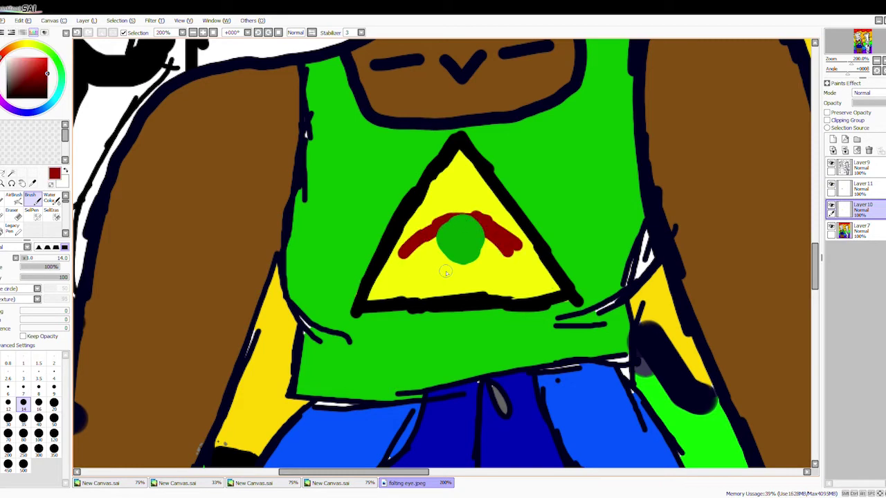
{"action": "mouse_move", "coordinate": [402, 258]}
{"action": "left_mouse_down"}
{"action": "mouse_move", "coordinate": [519, 241]}
{"action": "mouse_move", "coordinate": [450, 242]}
{"action": "left_mouse_up"}
Step: Add a layer between the triangle outline and the yellow fill and try a black outline around the red eye
{"action": "left_click", "coordinate": [390, 249], "text": "alt"}
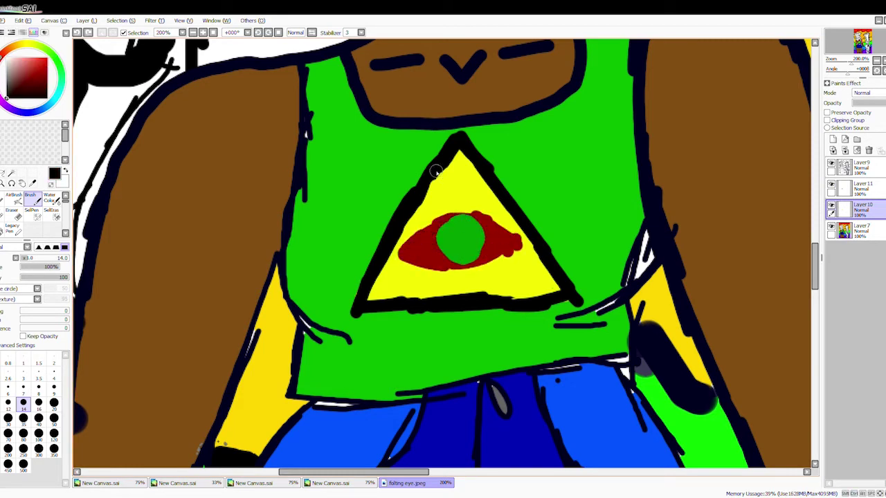
{"action": "left_click", "coordinate": [832, 139]}
{"action": "left_click_drag", "start_coordinate": [400, 255], "coordinate": [476, 208]}
{"action": "key", "text": "ctrl+z"}
Step: Erase the green iris from the triangle outline's layer and repaint it on the yellow triangle's layer
{"action": "left_click", "coordinate": [858, 186]}
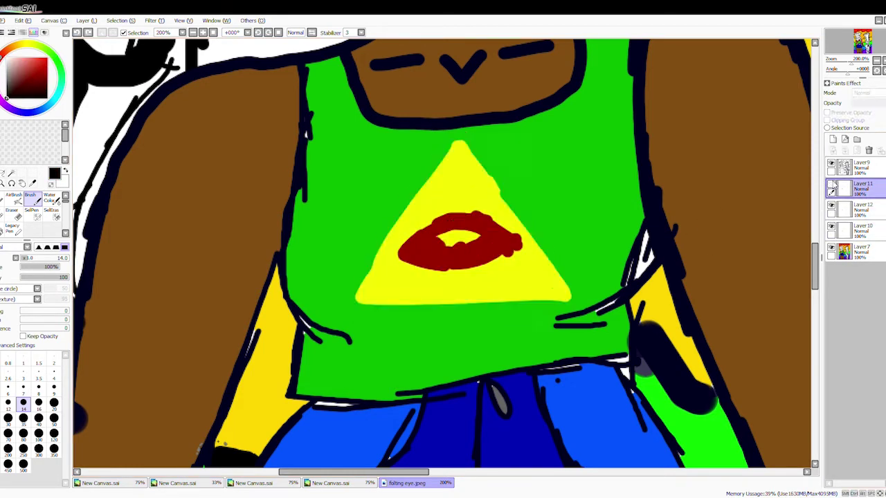
{"action": "key", "text": "ctrl+z"}
{"action": "key", "text": "ctrl+y"}
{"action": "left_click", "coordinate": [460, 239], "text": "alt"}
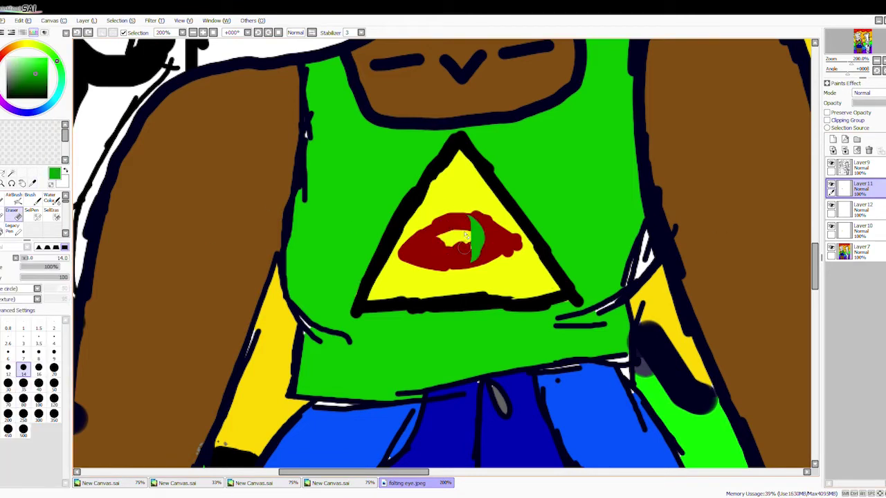
{"action": "left_click", "coordinate": [858, 229]}
{"action": "key", "text": "ctrl+z"}
Step: Outline the emblem's eye and both sides of its iris in black on the layer between outline and fill
{"action": "left_click", "coordinate": [858, 208]}
{"action": "mouse_move", "coordinate": [401, 255]}
{"action": "left_mouse_down"}
{"action": "mouse_move", "coordinate": [522, 239]}
{"action": "mouse_move", "coordinate": [500, 211]}
{"action": "mouse_move", "coordinate": [529, 244]}
{"action": "left_mouse_up"}
{"action": "key", "text": "ctrl+z"}
{"action": "left_click_drag", "start_coordinate": [443, 227], "coordinate": [438, 262]}
{"action": "left_click_drag", "start_coordinate": [481, 219], "coordinate": [495, 246]}
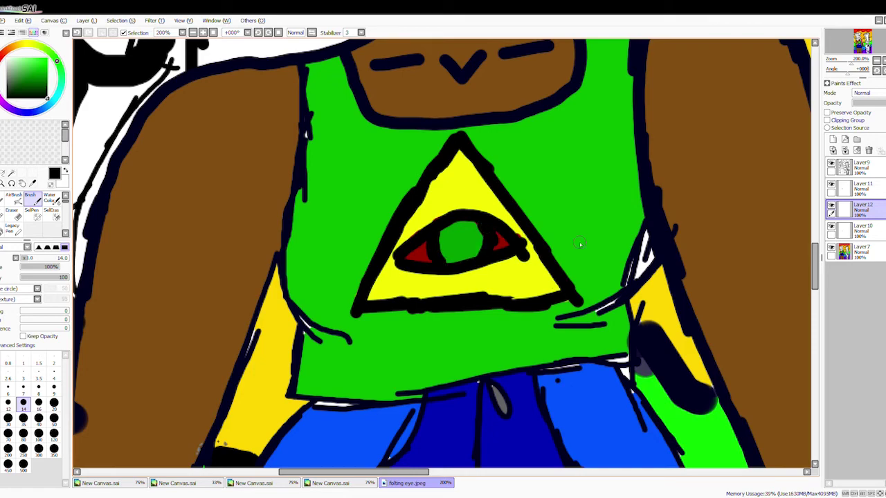
Step: On the base colour layer, fill the side of the figure's triangle head with orange and its front with yellow
{"action": "scroll", "coordinate": [553, 237], "scroll_direction": "down", "scroll_amount": 5}
{"action": "scroll", "coordinate": [303, 110], "scroll_direction": "up", "scroll_amount": 4}
{"action": "left_click", "coordinate": [858, 253]}
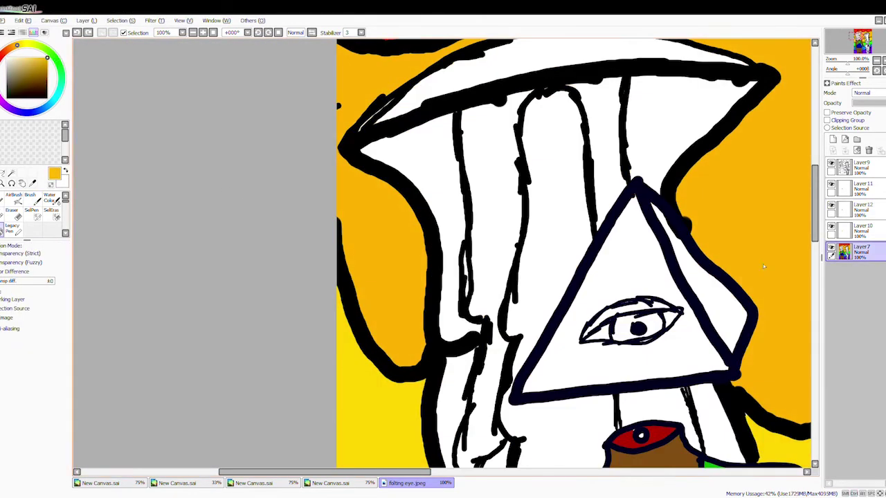
{"action": "left_click", "coordinate": [51, 66]}
{"action": "left_click", "coordinate": [699, 263]}
{"action": "left_click", "coordinate": [34, 69]}
{"action": "left_click", "coordinate": [595, 277]}
Step: Fill both corners of the triangle head's eye with red and its iris with green
{"action": "left_click", "coordinate": [28, 44]}
{"action": "left_click", "coordinate": [593, 333]}
{"action": "left_click", "coordinate": [670, 320]}
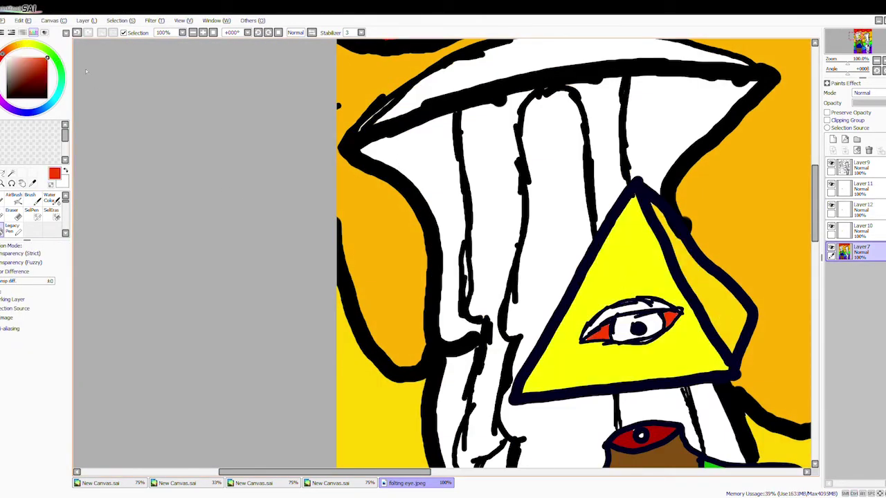
{"action": "left_click", "coordinate": [5, 72]}
{"action": "left_click", "coordinate": [623, 324]}
Step: Fill the curved top caps of the dripping background shapes with yellow
{"action": "left_click", "coordinate": [25, 44]}
{"action": "scroll", "coordinate": [443, 249], "scroll_direction": "down", "scroll_amount": 4}
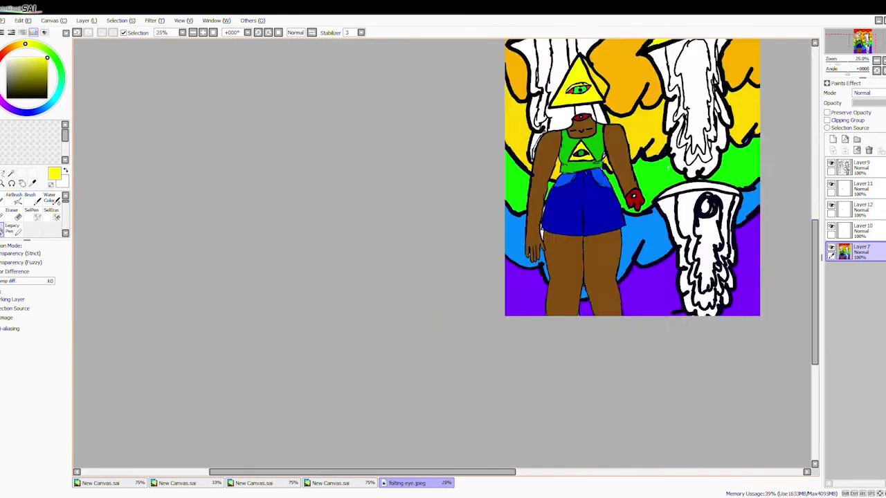
{"action": "left_click", "coordinate": [719, 189]}
Step: Fill the middle drip bands of the background shapes with bright green
{"action": "scroll", "coordinate": [720, 190], "scroll_direction": "up", "scroll_amount": 2}
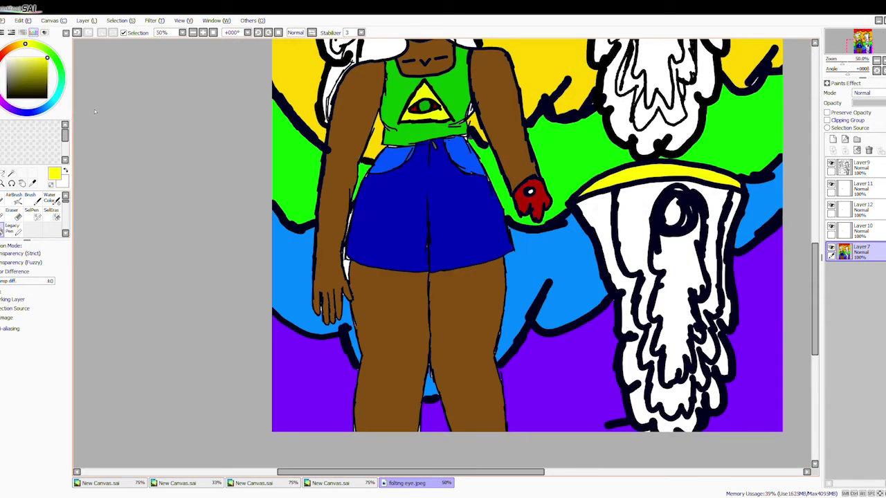
{"action": "left_click", "coordinate": [63, 61]}
{"action": "left_click", "coordinate": [633, 263]}
{"action": "left_click", "coordinate": [705, 356]}
{"action": "scroll", "coordinate": [443, 249], "scroll_direction": "up", "scroll_amount": 2}
{"action": "left_click", "coordinate": [529, 207]}
{"action": "left_click", "coordinate": [570, 357]}
{"action": "left_click", "coordinate": [149, 104]}
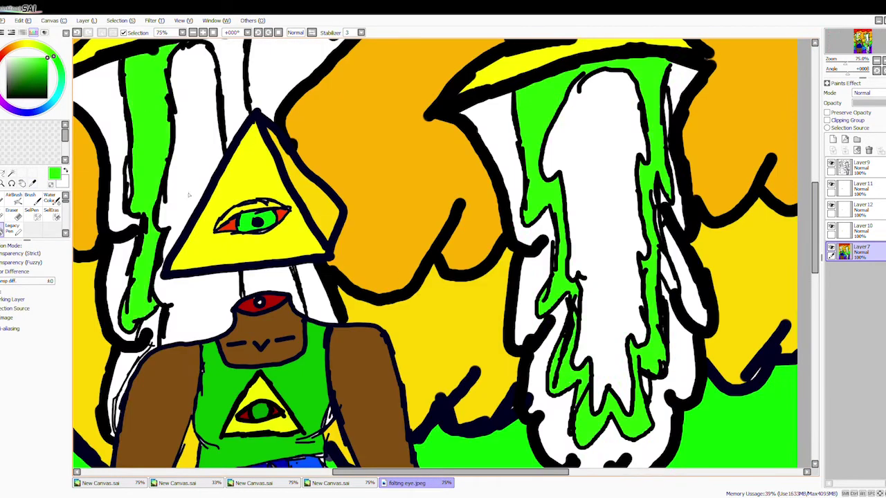
Step: Fill the innermost drips of the background shapes with black
{"action": "scroll", "coordinate": [639, 130], "scroll_direction": "down", "scroll_amount": 4}
{"action": "left_click", "coordinate": [7, 97]}
{"action": "left_click", "coordinate": [208, 131]}
{"action": "left_click", "coordinate": [388, 169]}
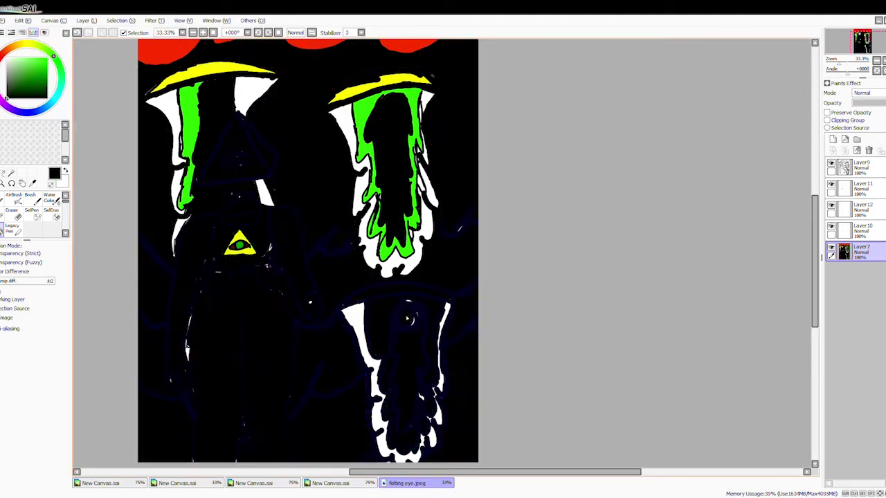
Step: Brush black at size 14 over the white gaps in the lower dripping shape's centre on the line art layer
{"action": "scroll", "coordinate": [387, 346], "scroll_direction": "up", "scroll_amount": 2}
{"action": "scroll", "coordinate": [332, 214], "scroll_direction": "up", "scroll_amount": 4}
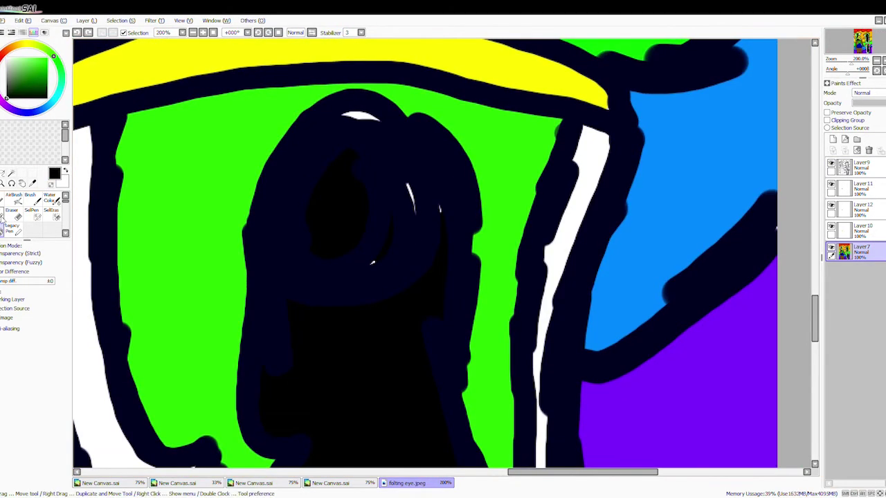
{"action": "key", "text": "b"}
{"action": "left_click", "coordinate": [332, 304], "text": "ctrl"}
{"action": "left_click_drag", "start_coordinate": [395, 185], "coordinate": [427, 266]}
{"action": "mouse_move", "coordinate": [289, 167]}
{"action": "left_mouse_down"}
{"action": "mouse_move", "coordinate": [422, 131]}
{"action": "mouse_move", "coordinate": [433, 186]}
{"action": "left_mouse_up"}
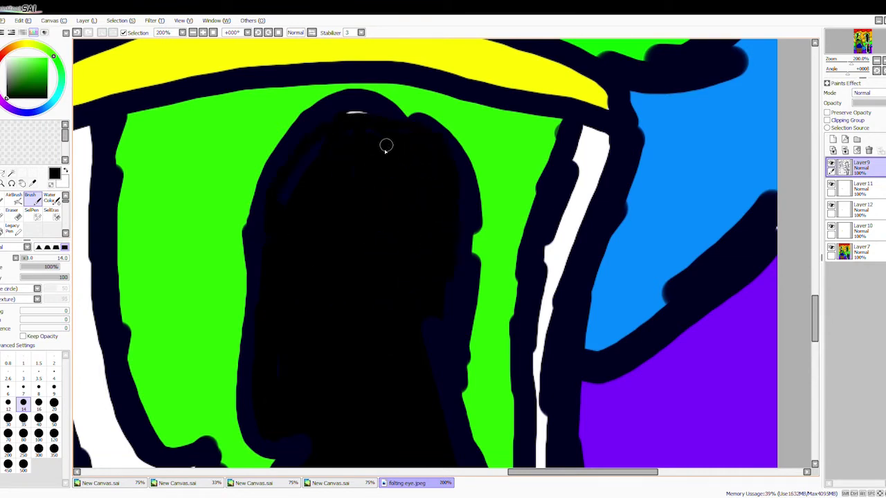
Step: Fill the outer drip bands of the background shapes with dark red, using the base colour layer
{"action": "scroll", "coordinate": [463, 160], "scroll_direction": "down", "scroll_amount": 5}
{"action": "left_click", "coordinate": [12, 218]}
{"action": "left_click", "coordinate": [27, 76]}
{"action": "left_click", "coordinate": [370, 228]}
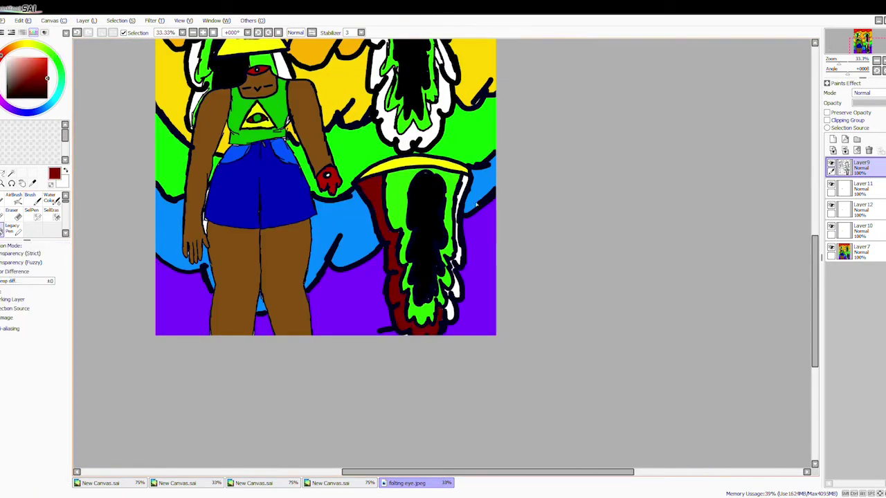
{"action": "left_click", "coordinate": [851, 250]}
{"action": "scroll", "coordinate": [450, 208], "scroll_direction": "up", "scroll_amount": 3}
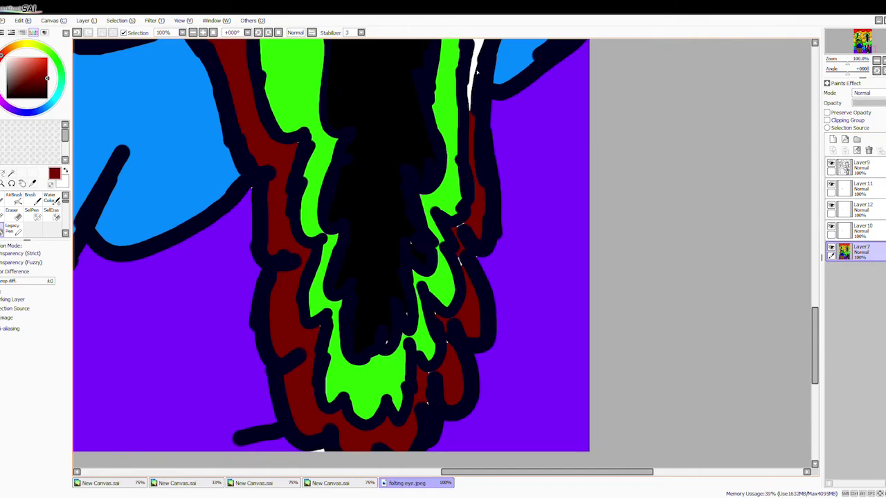
{"action": "scroll", "coordinate": [450, 208], "scroll_direction": "down", "scroll_amount": 2}
{"action": "scroll", "coordinate": [448, 63], "scroll_direction": "up", "scroll_amount": 5}
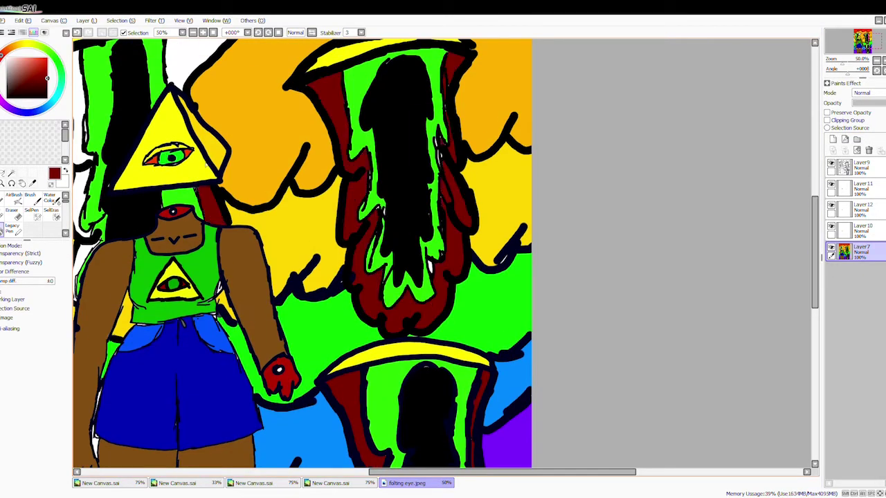
{"action": "scroll", "coordinate": [314, 424], "scroll_direction": "down", "scroll_amount": 2}
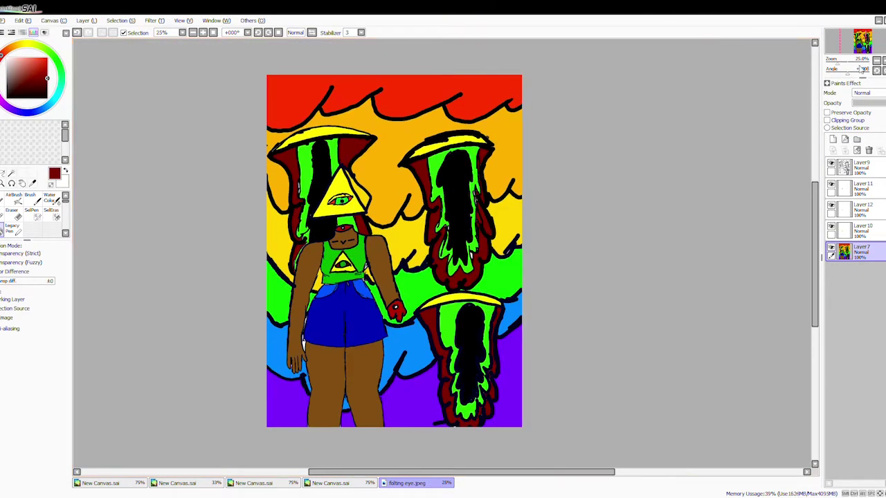